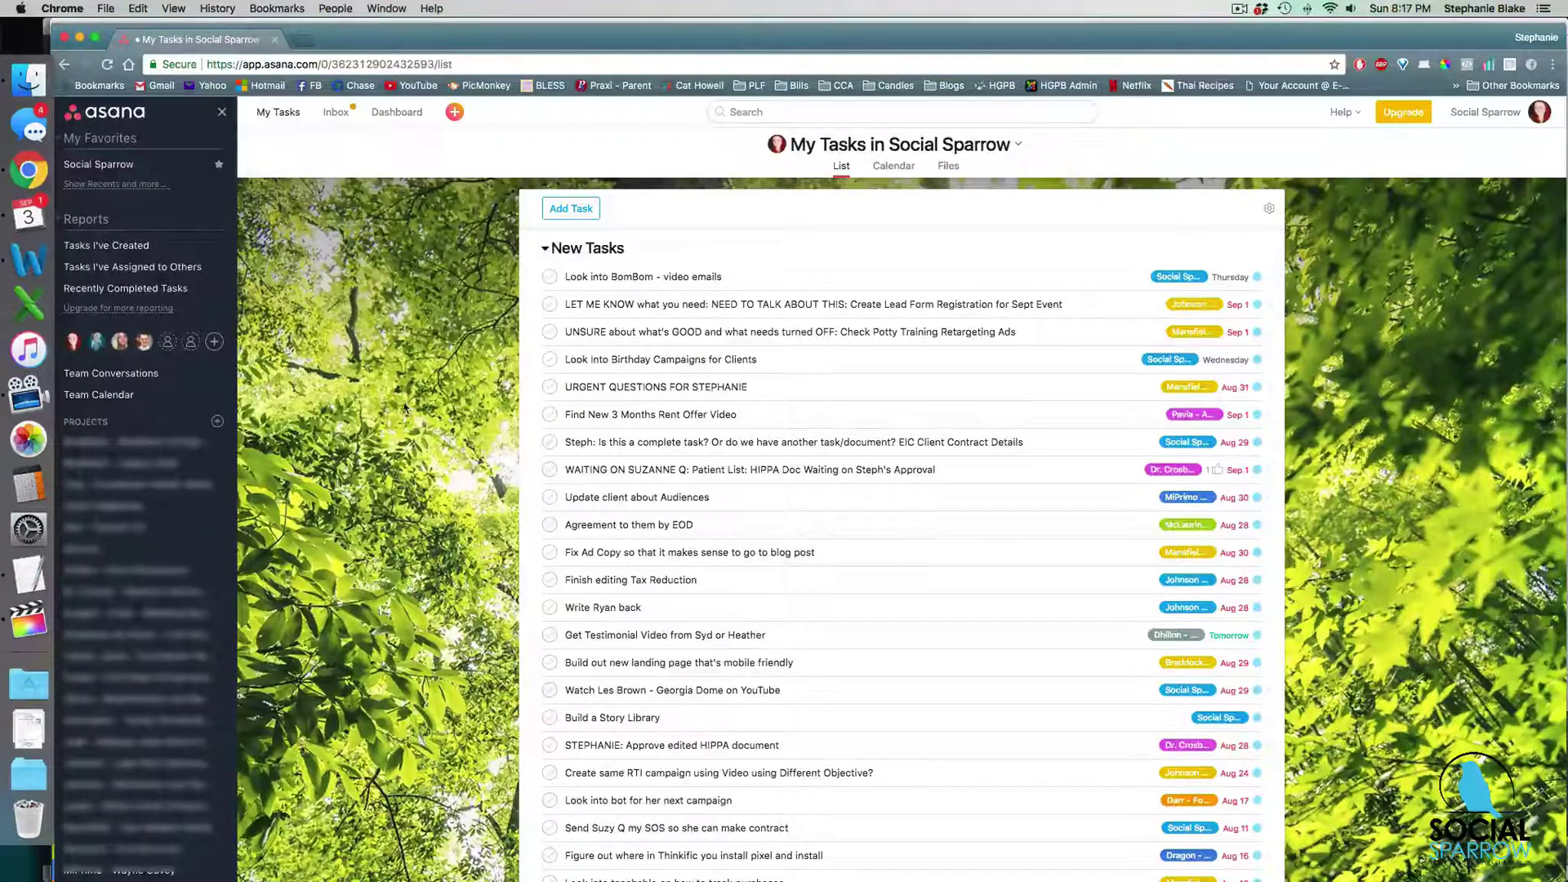
Open the Legacy Gold client project from the sidebar Projects list.
mouse_move(110, 441)
mouse_down()
mouse_move(126, 512)
mouse_move(118, 461)
mouse_up()
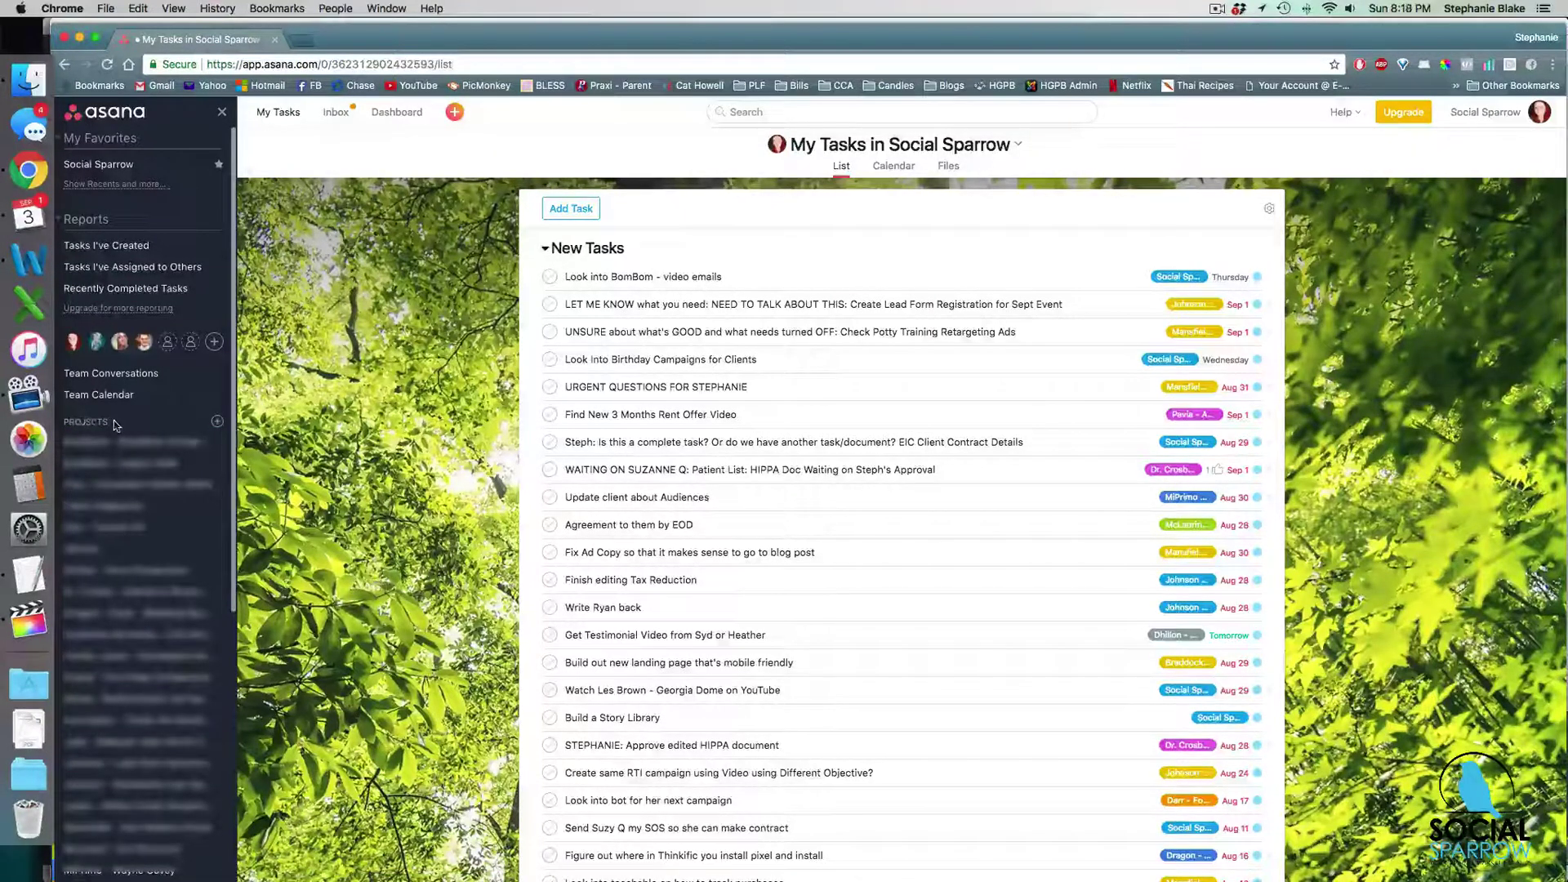
mouse_move(123, 466)
mouse_down()
mouse_move(144, 478)
mouse_move(135, 467)
mouse_up()
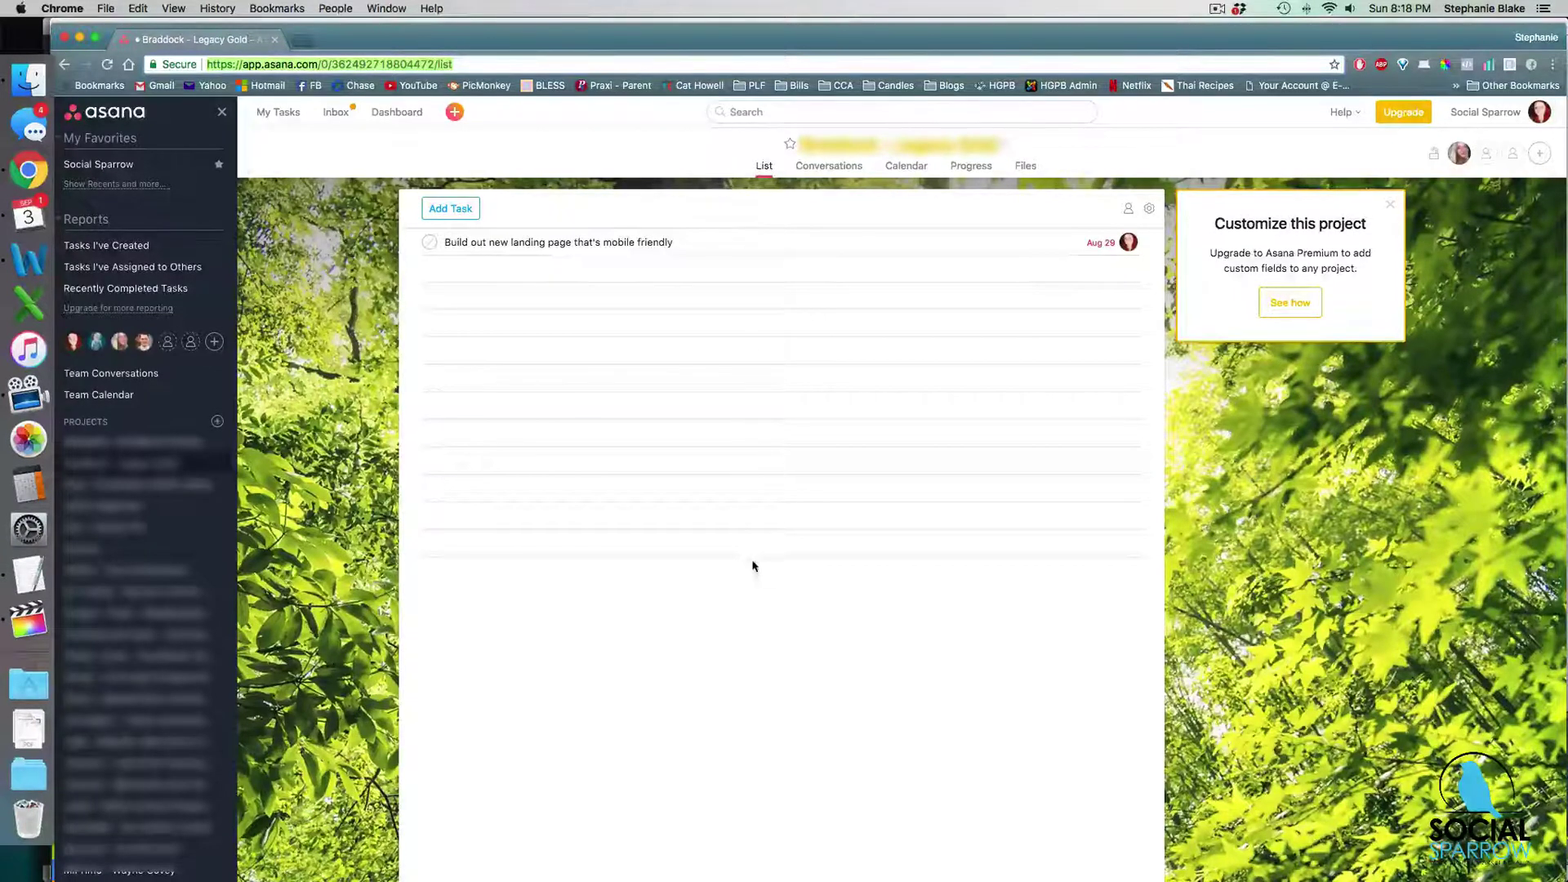
mouse_move(706, 241)
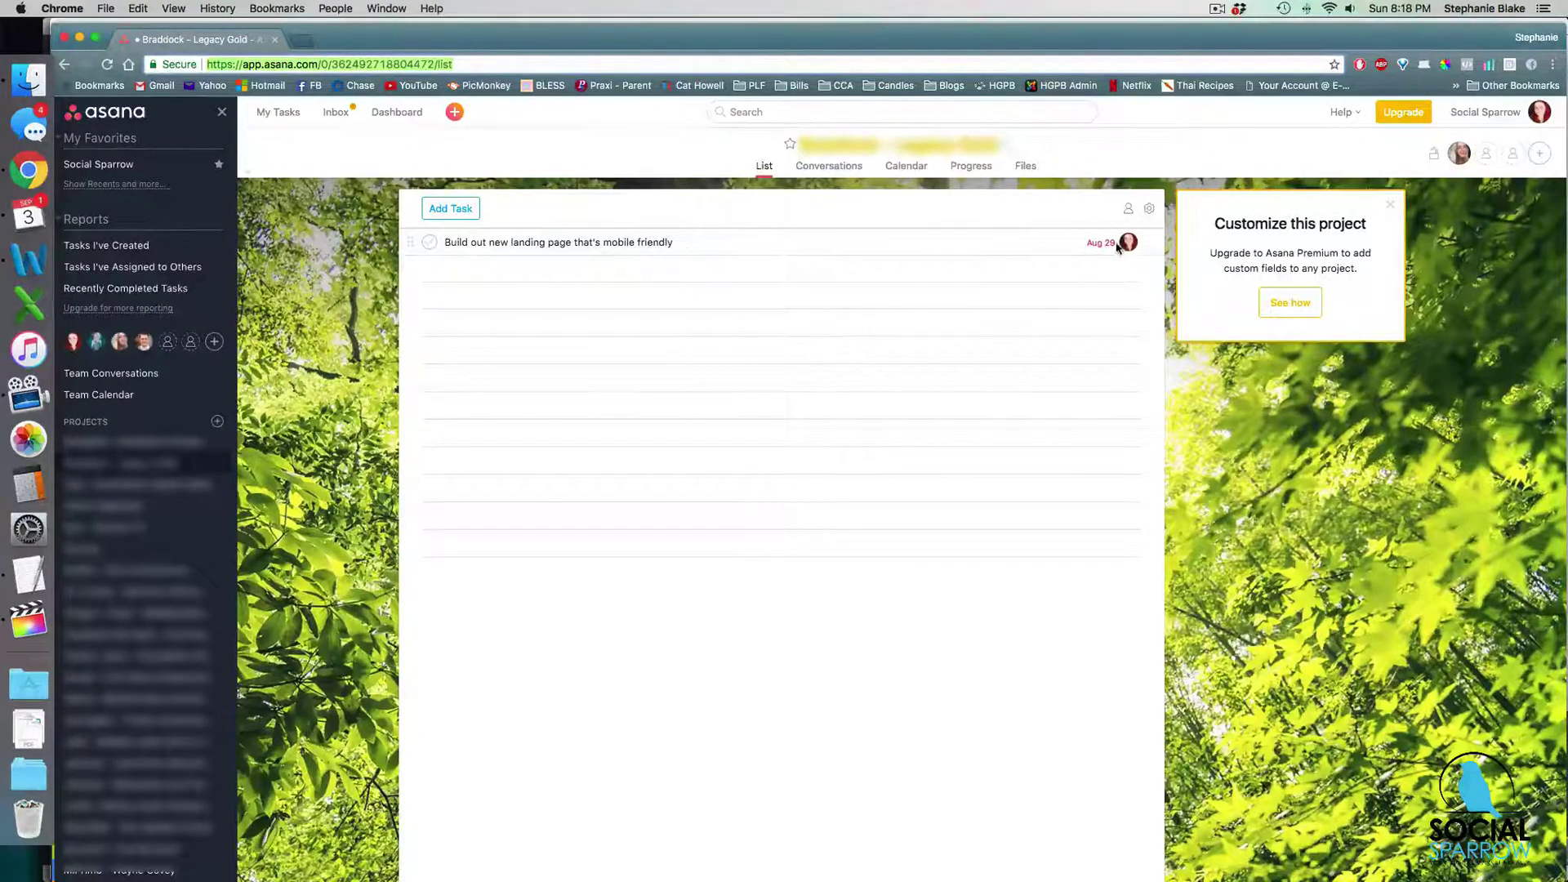
Describe the landing-page task and post a comment @-mentioning a teammate, asking what's needed.
click(706, 242)
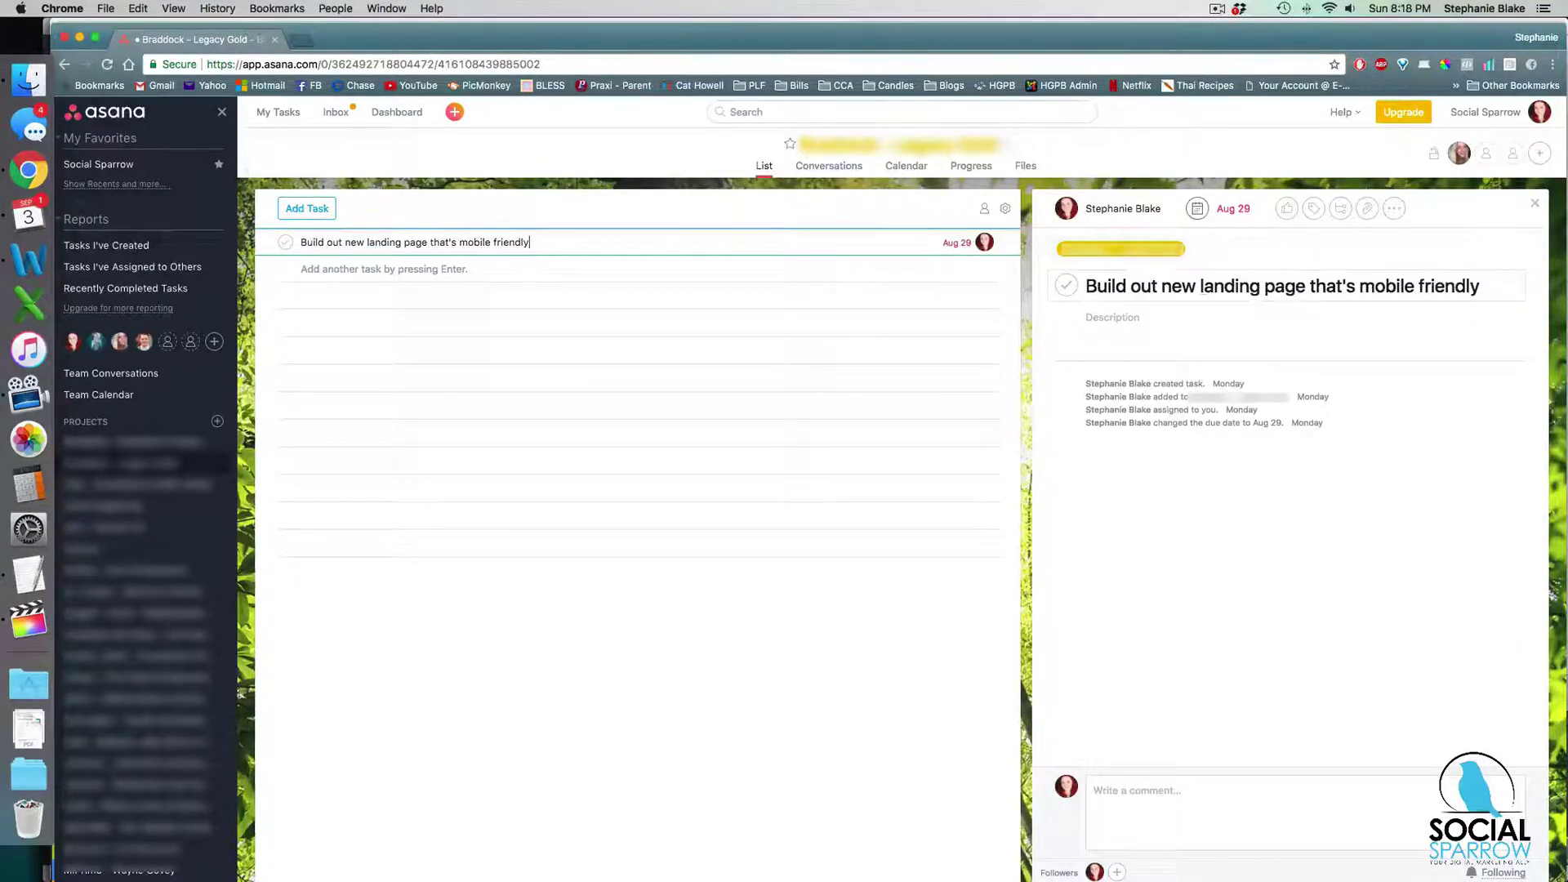
click(1118, 319)
text(De)
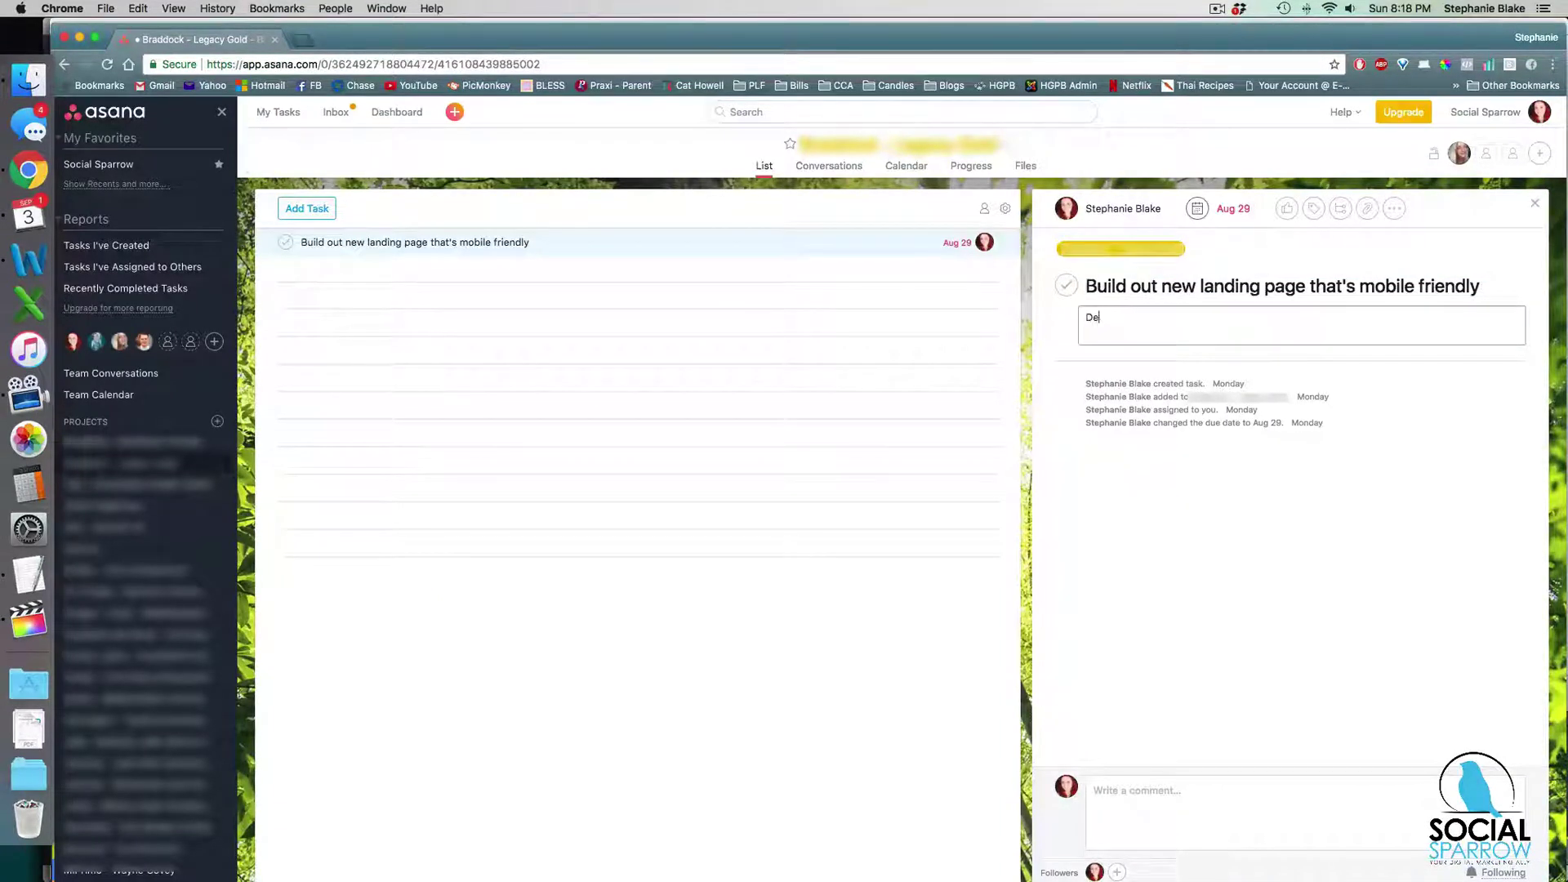
text(tails...)
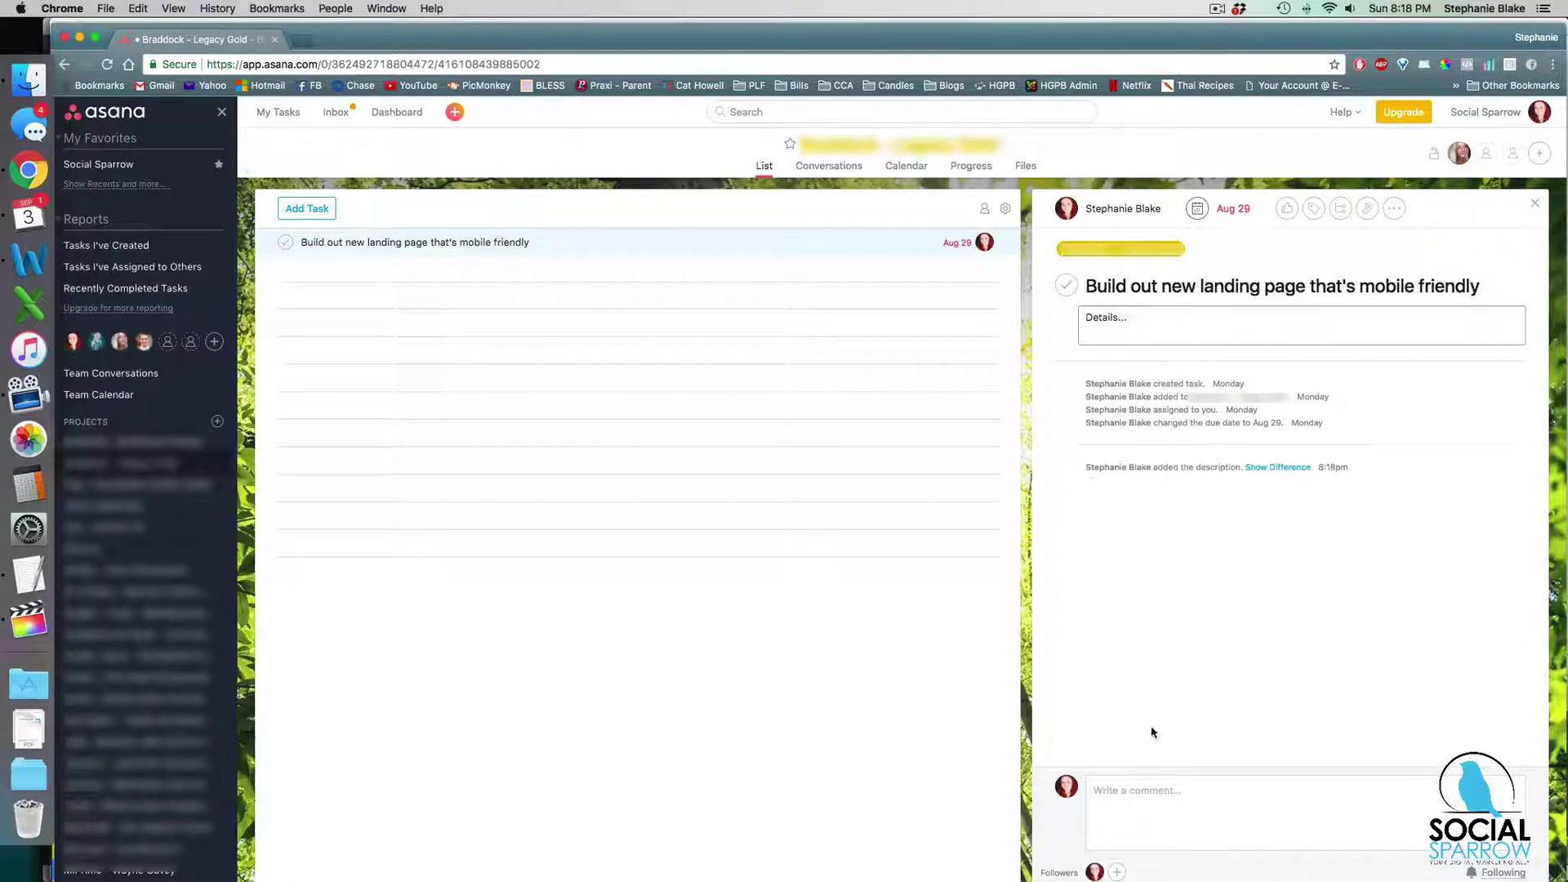
click(1192, 782)
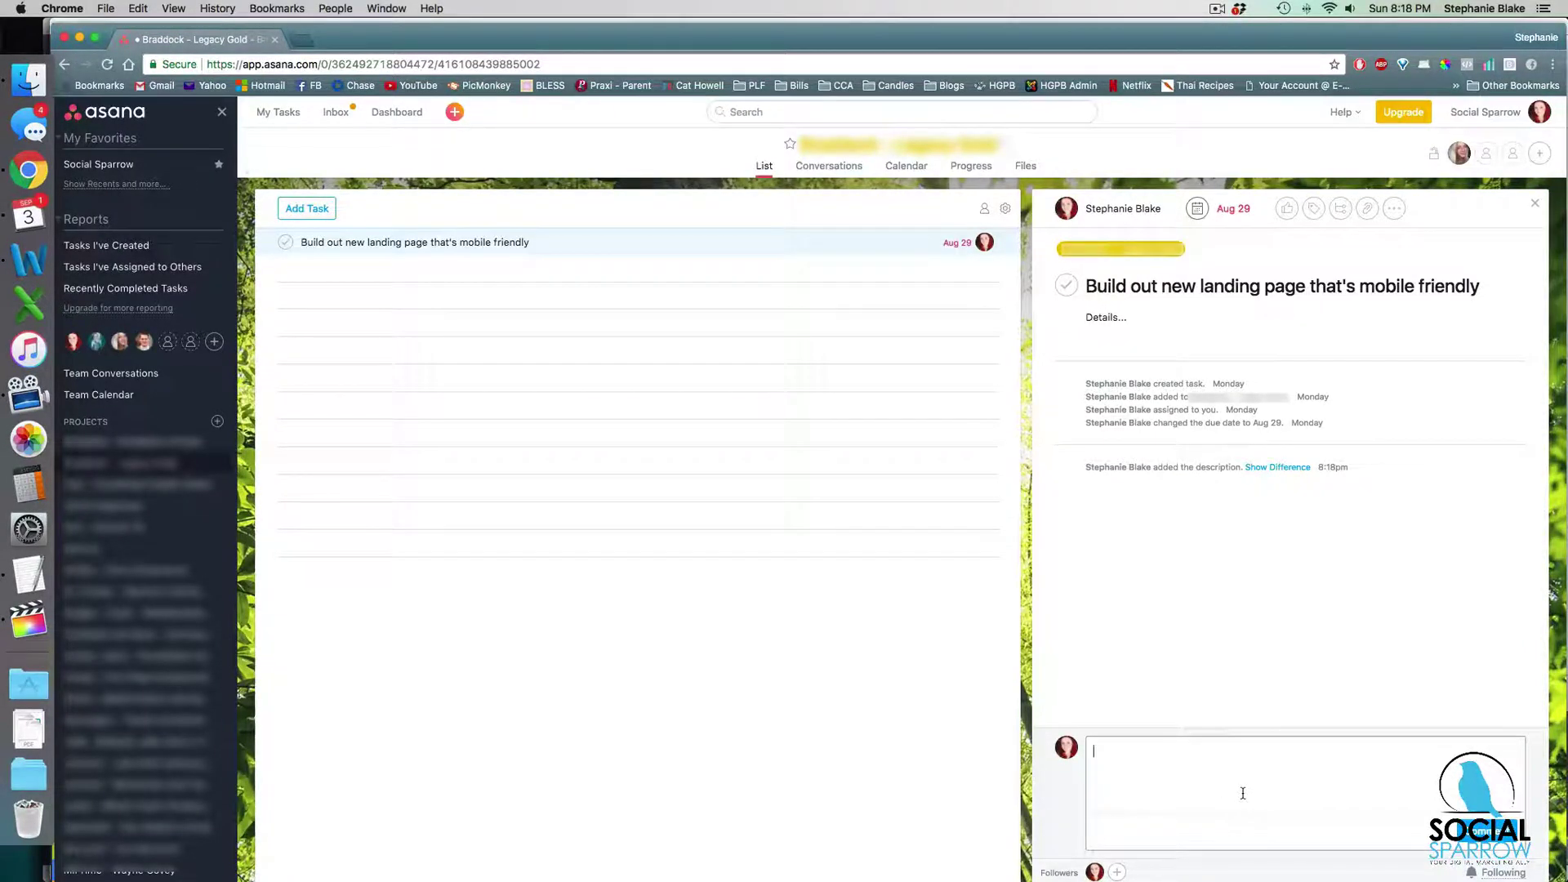
text(@)
key(BackSpace)
text(@syd)
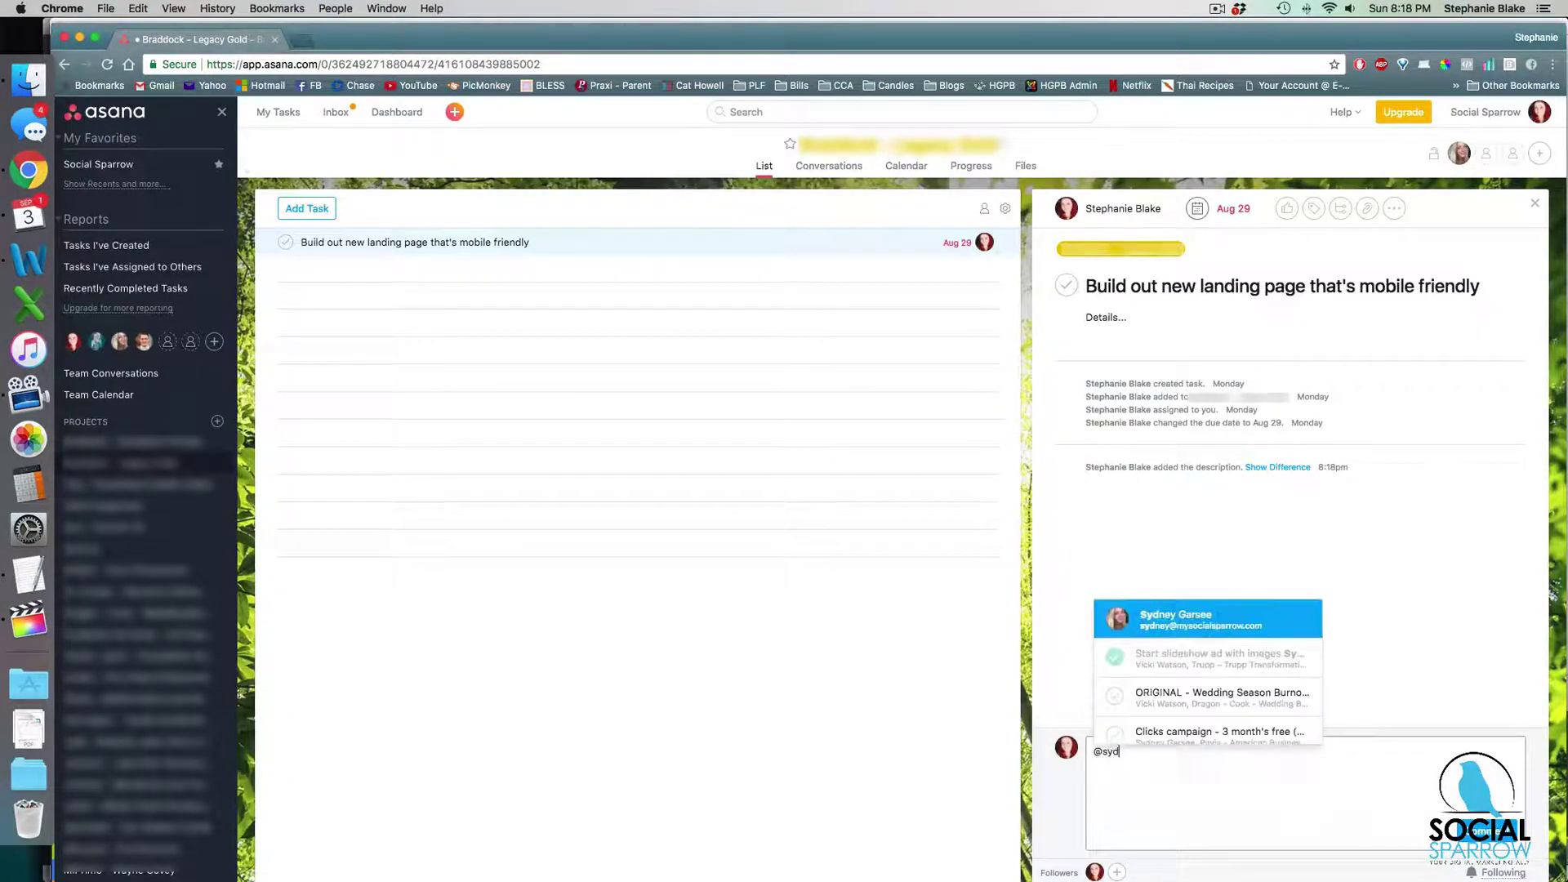
key(Return)
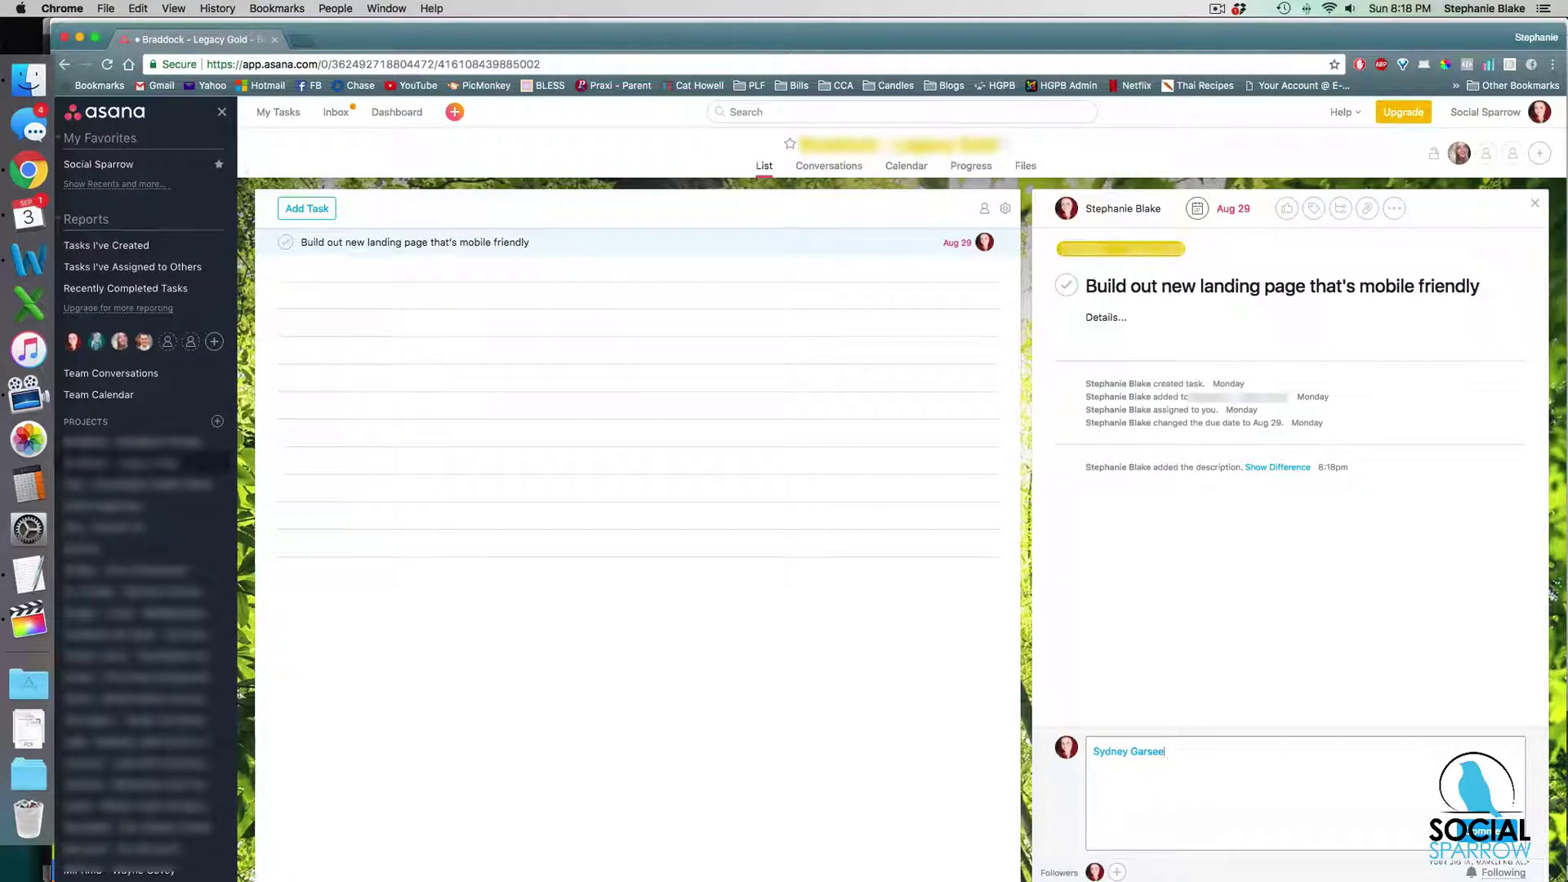
text(, )
text(what)
text( do I need to)
text( do?)
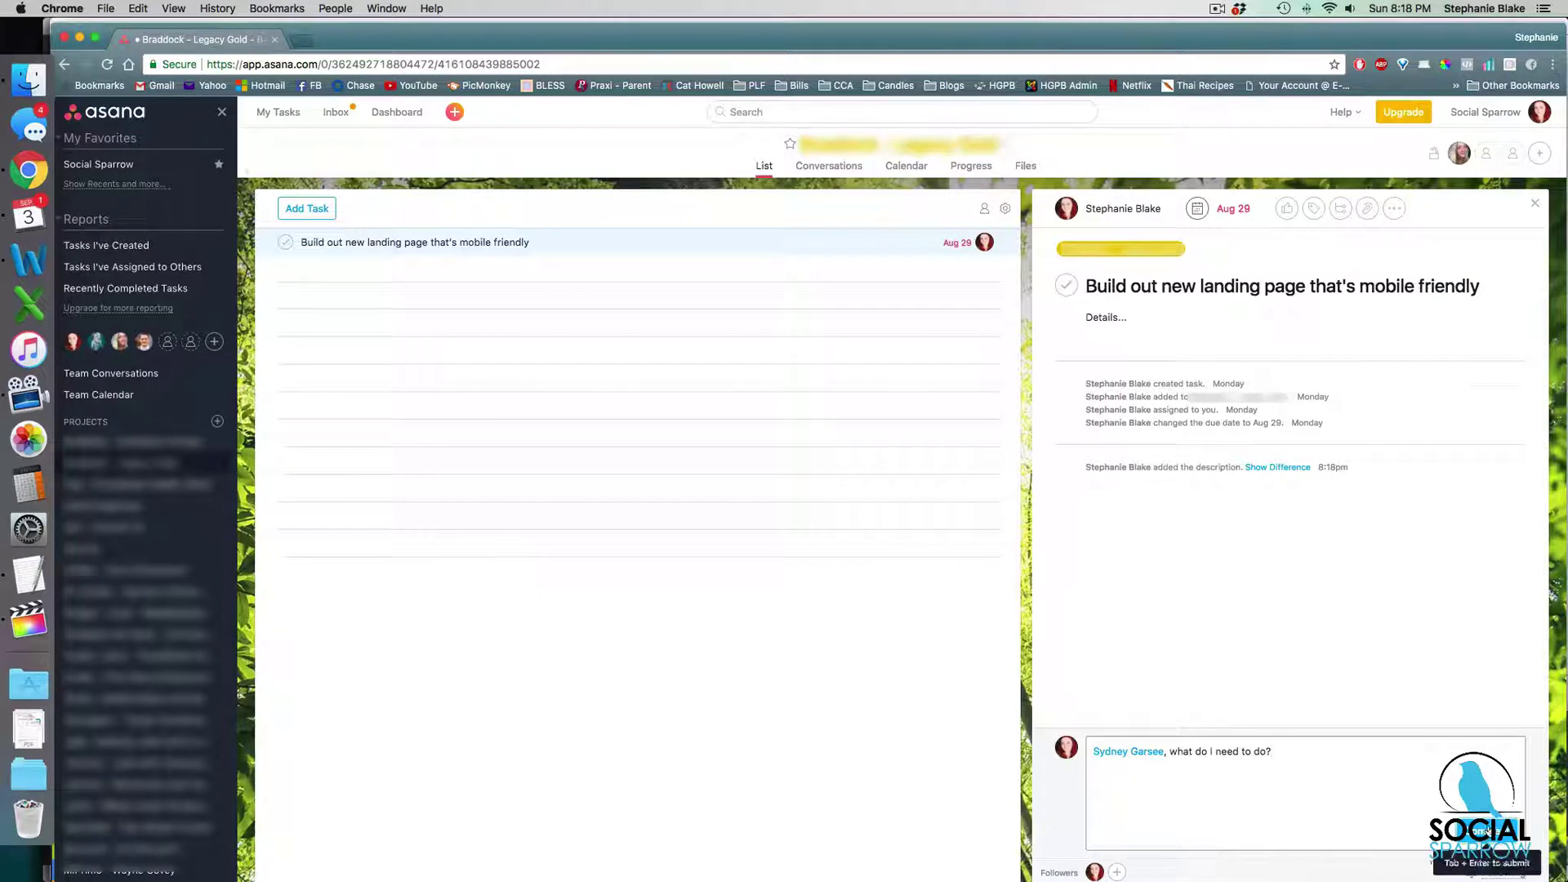
click(1485, 834)
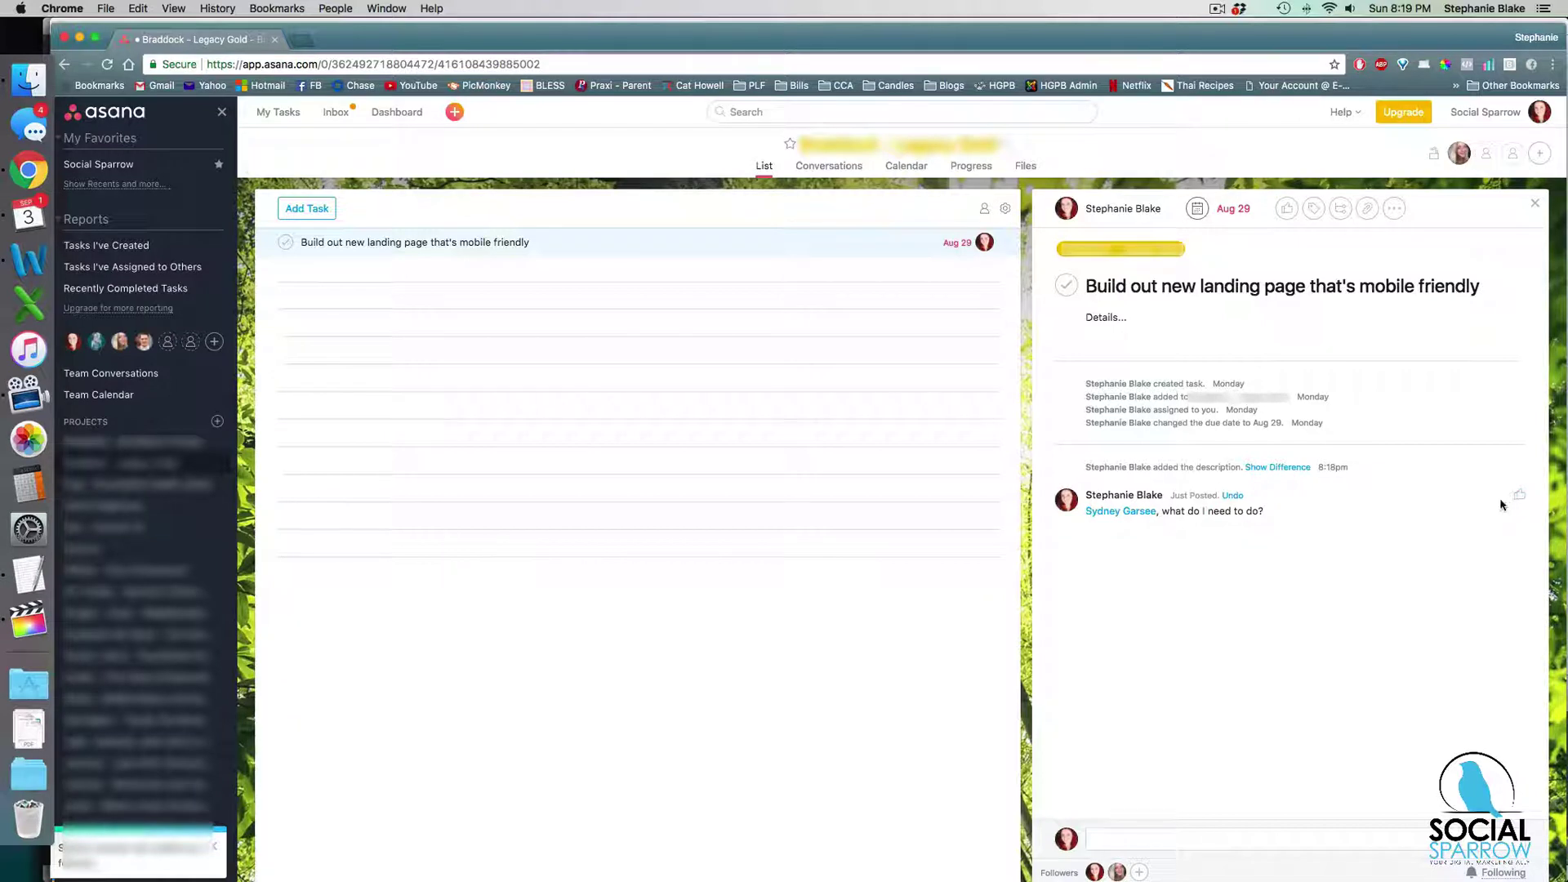
Keep the current assignee and set the landing-page task's due date to Aug 29.
click(1179, 836)
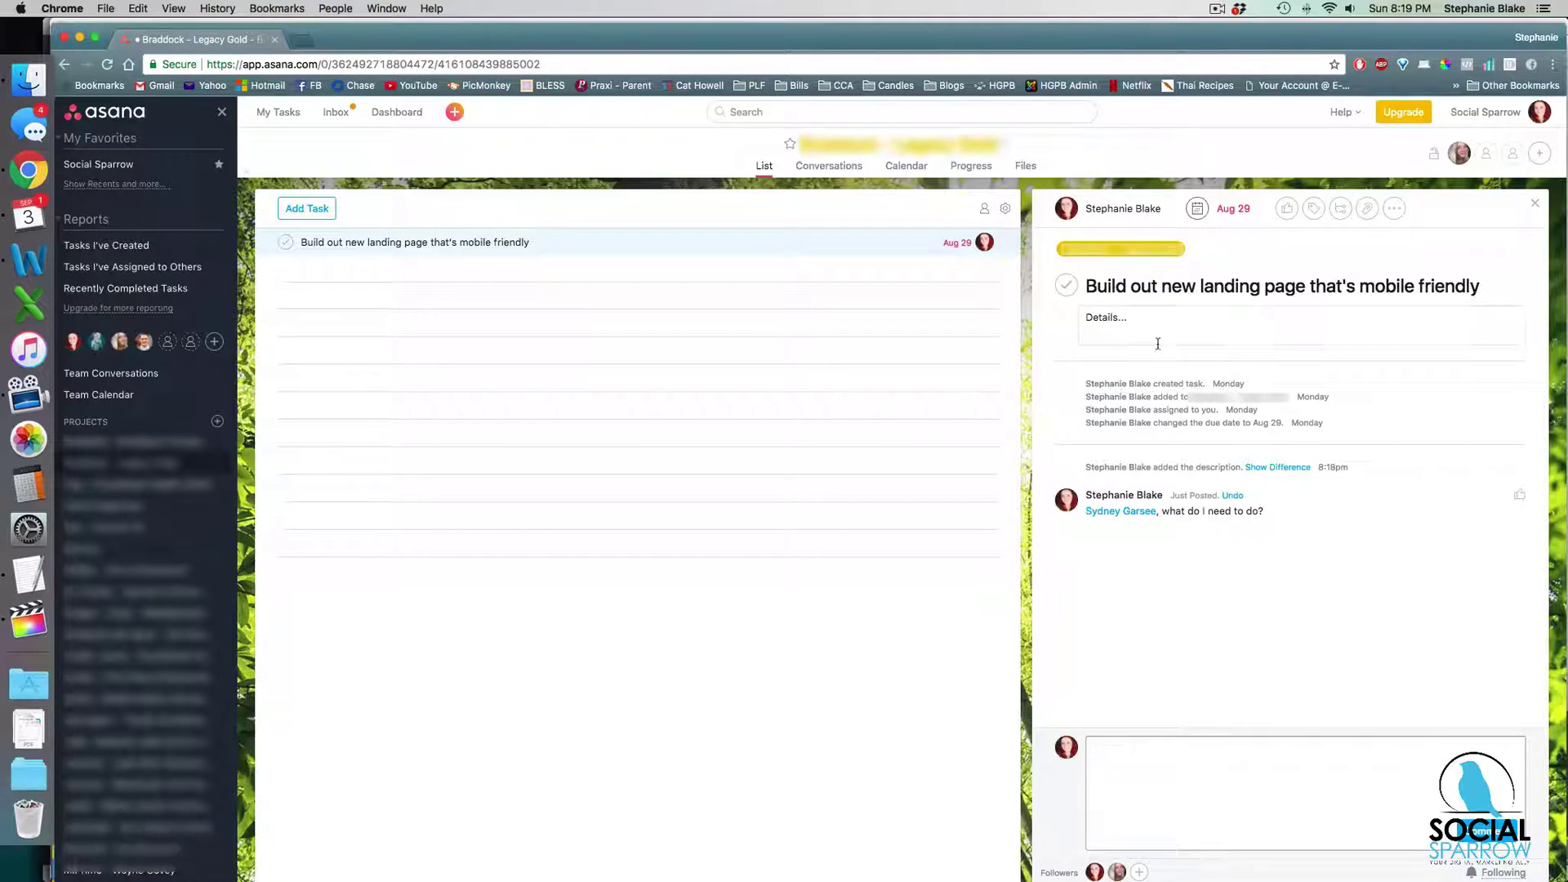
click(1108, 218)
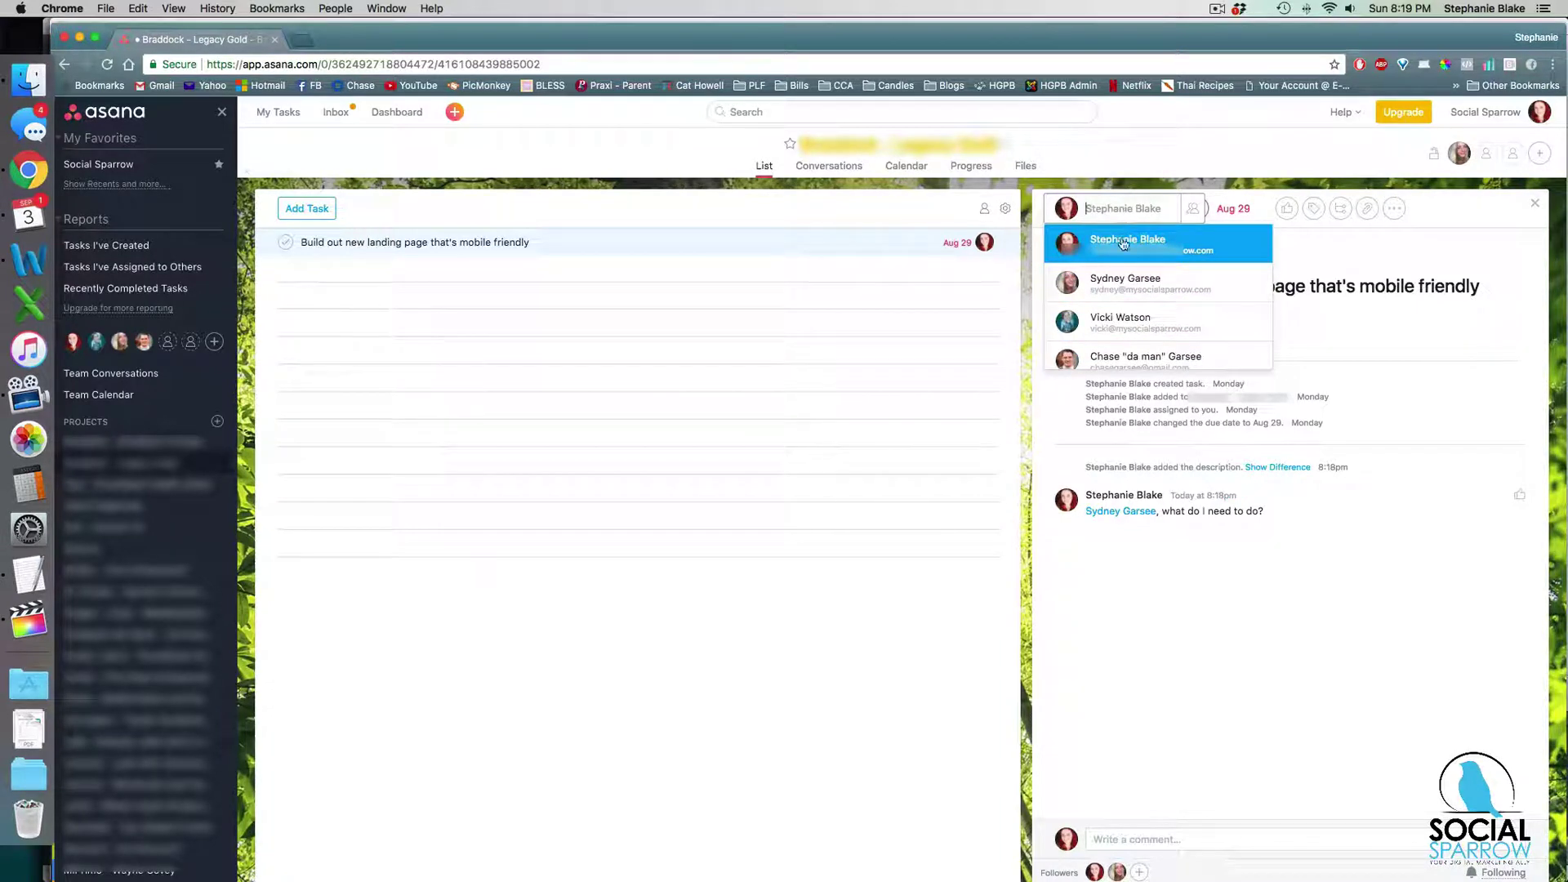
click(1121, 248)
click(1232, 208)
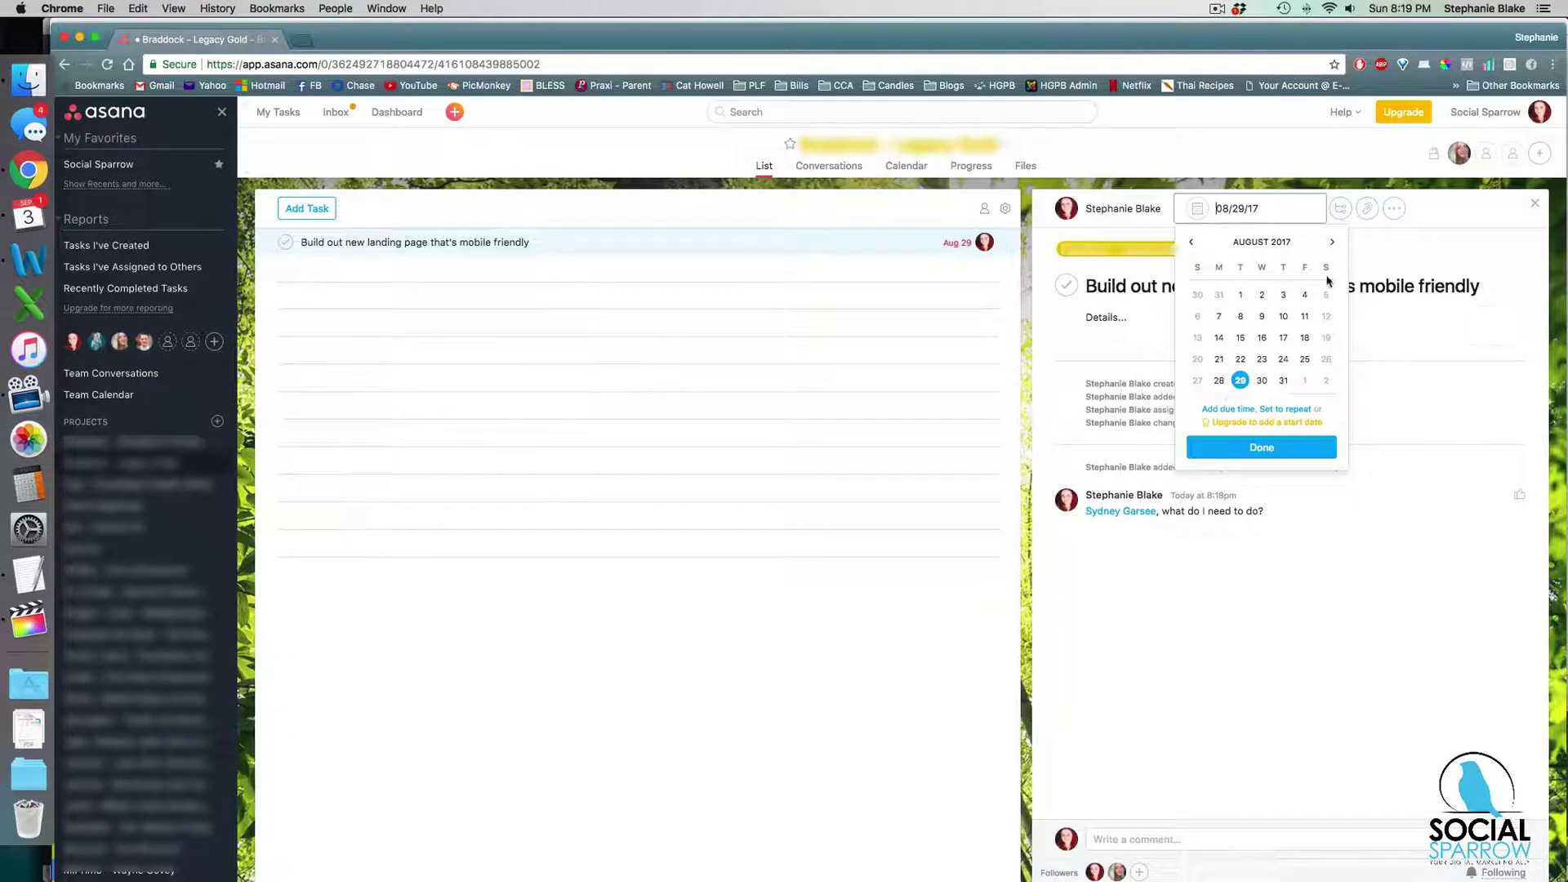
click(1414, 381)
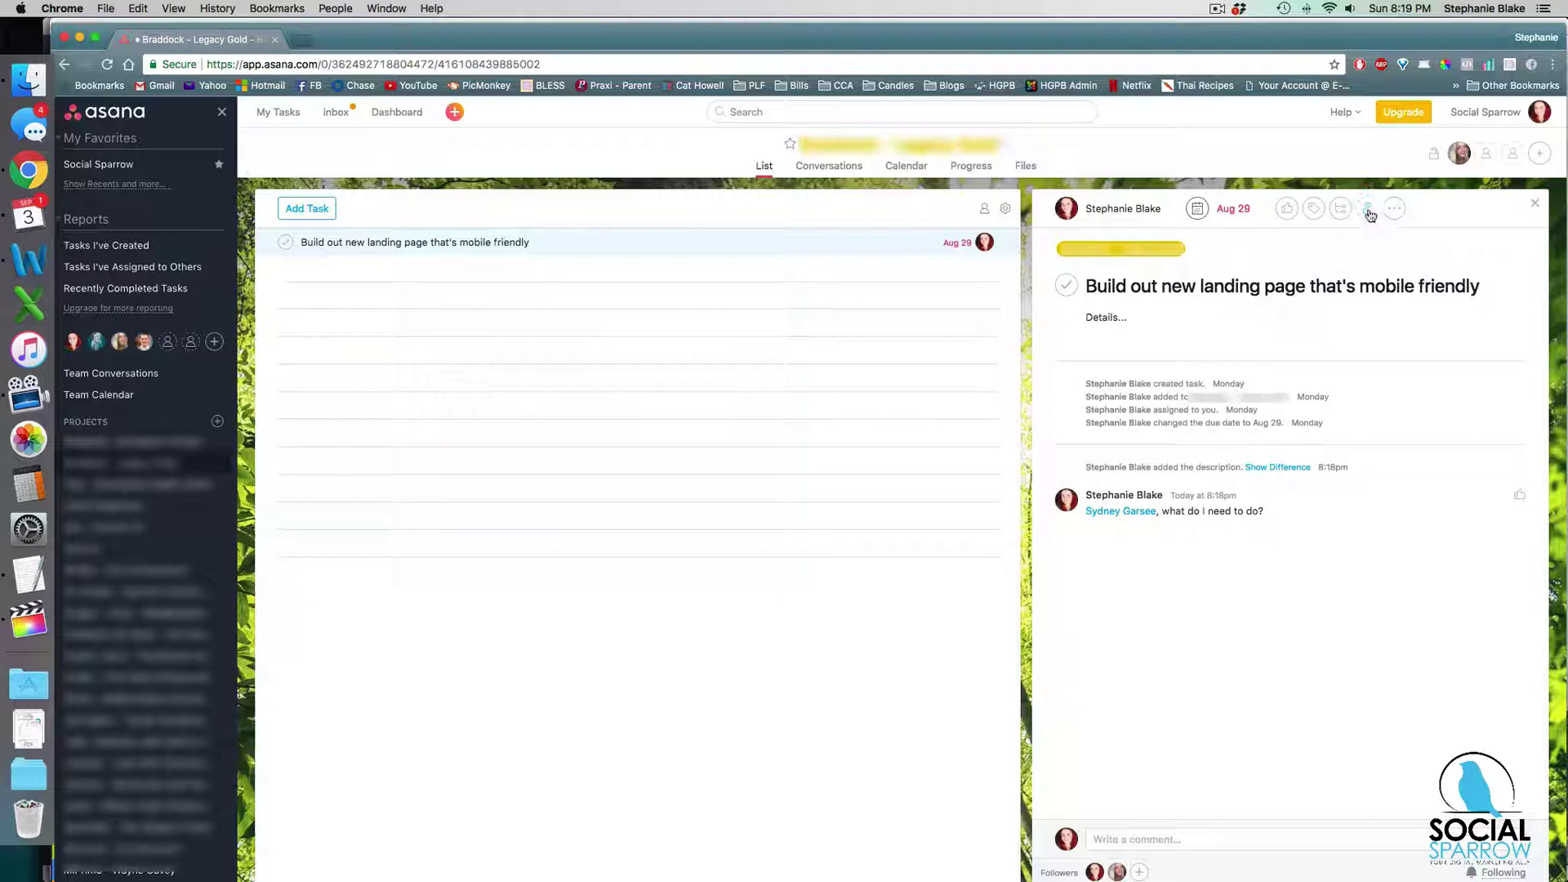
Check the task's attachment icon and more-actions menu, then dismiss the menu.
click(1370, 213)
click(1397, 211)
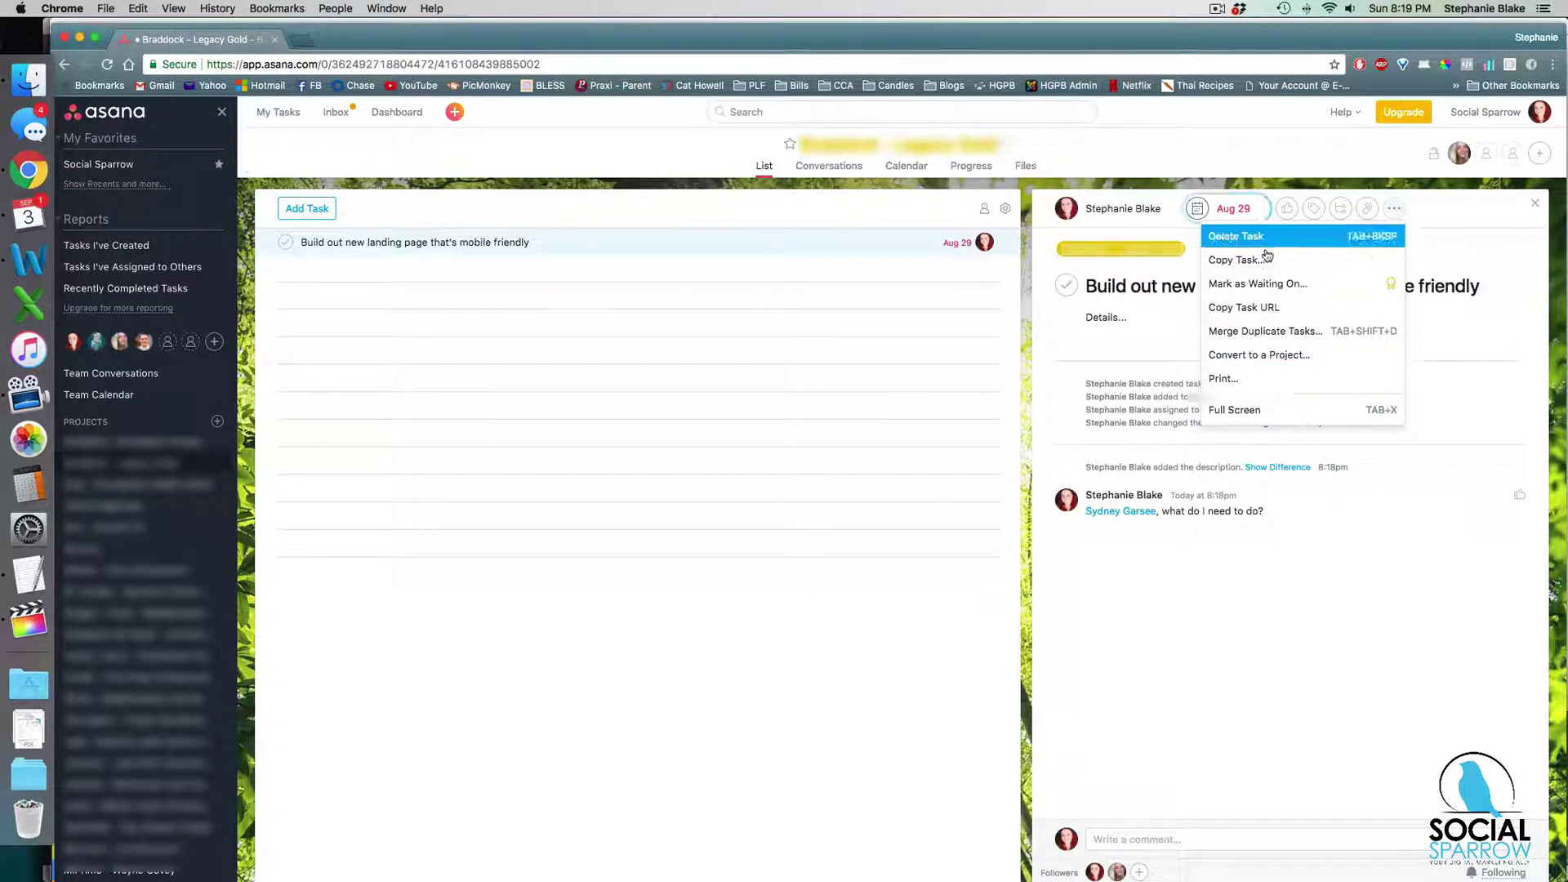
click(1458, 228)
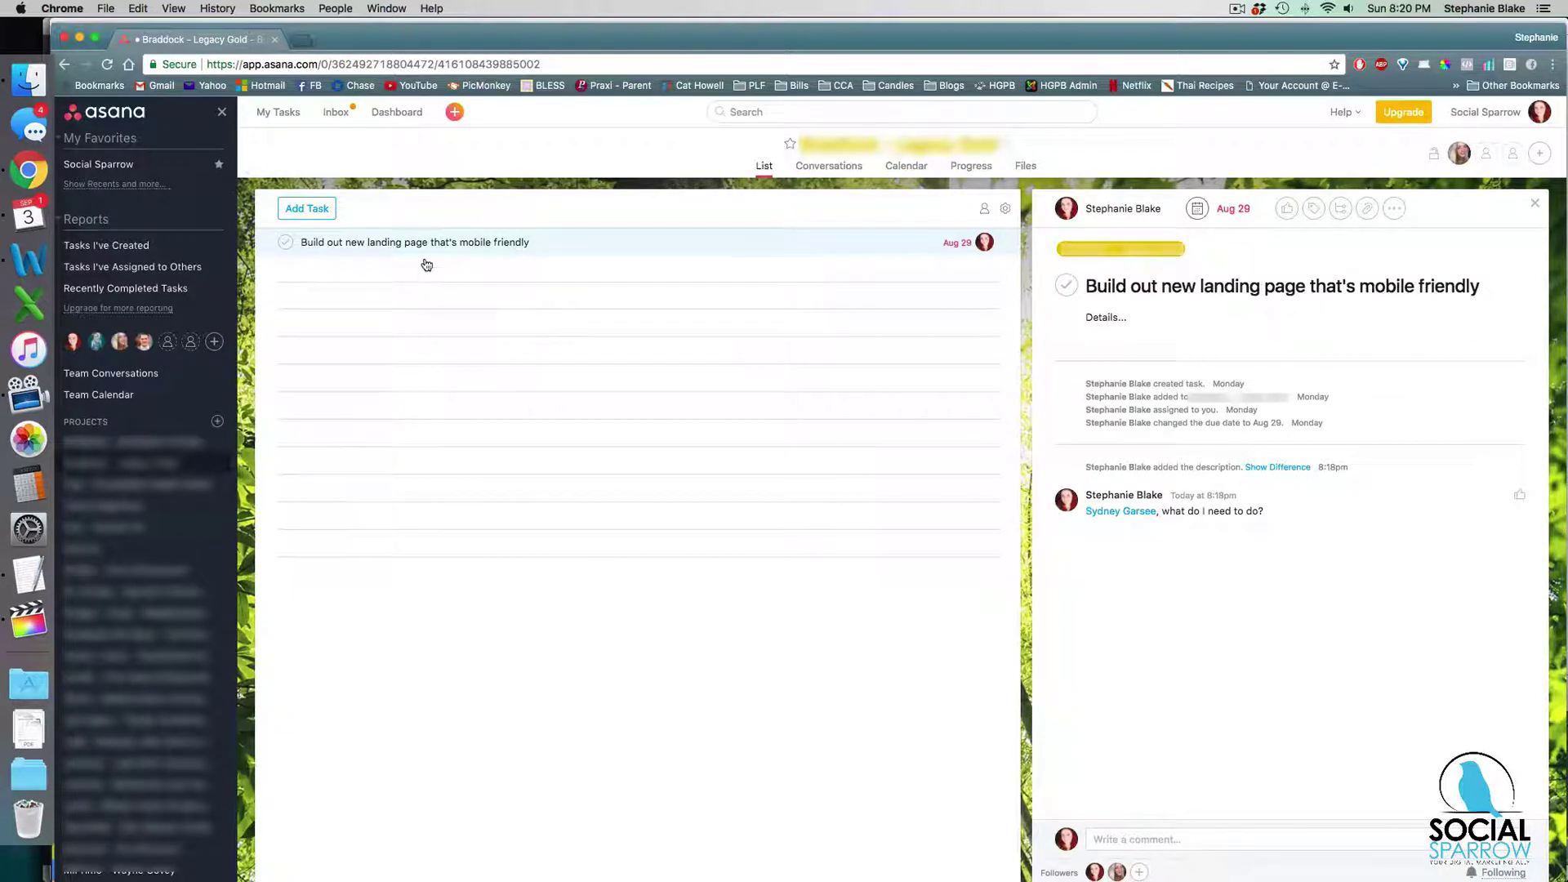
Open Braddock Chiropractic and view its New New Patient Special Video task.
click(150, 446)
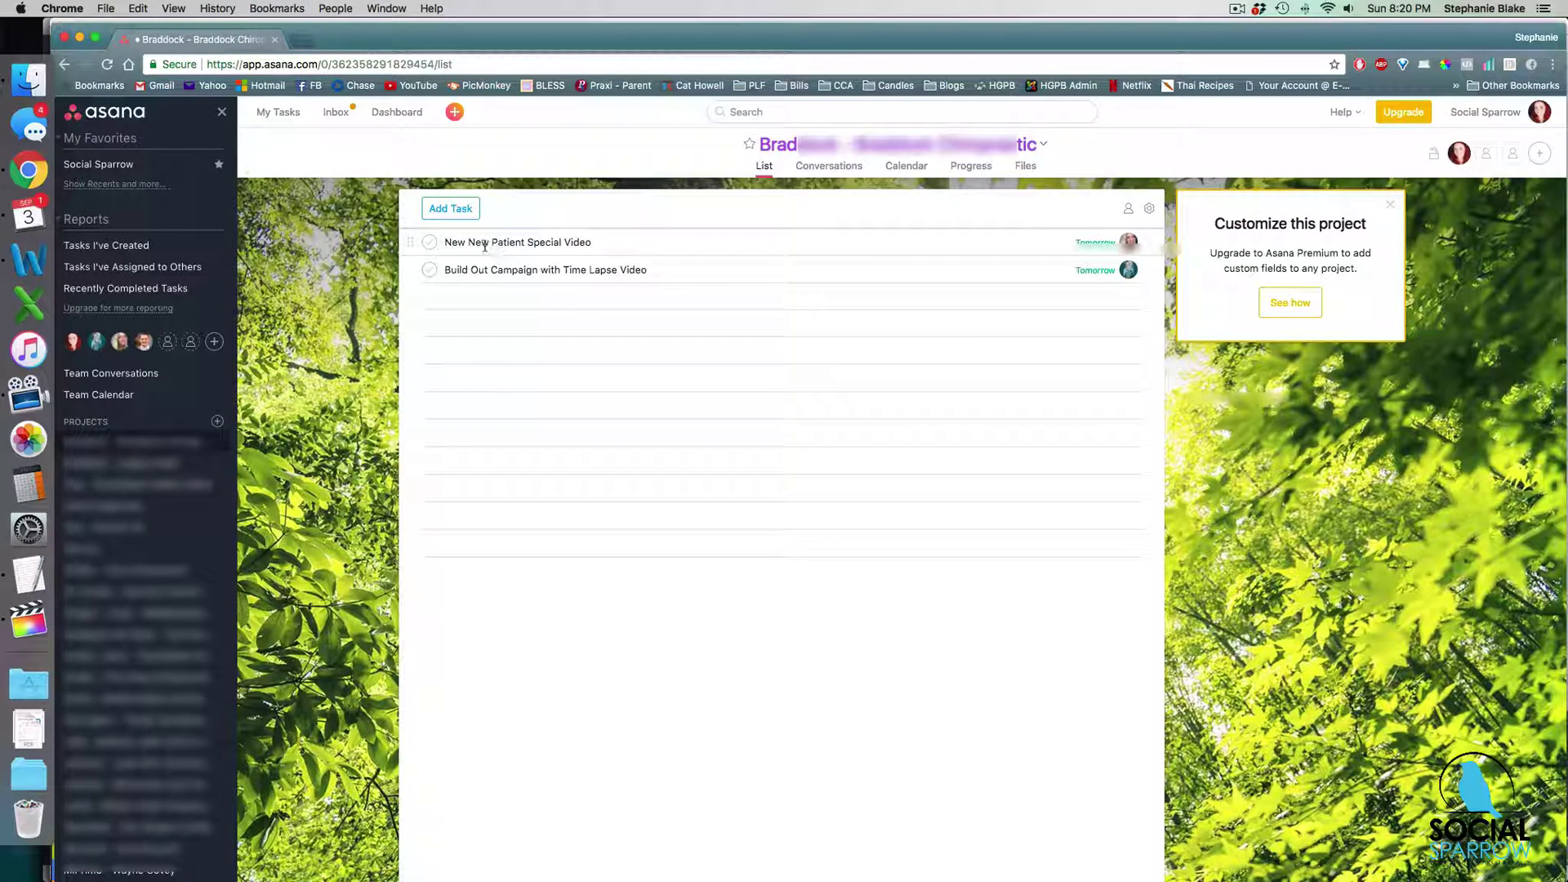
click(667, 239)
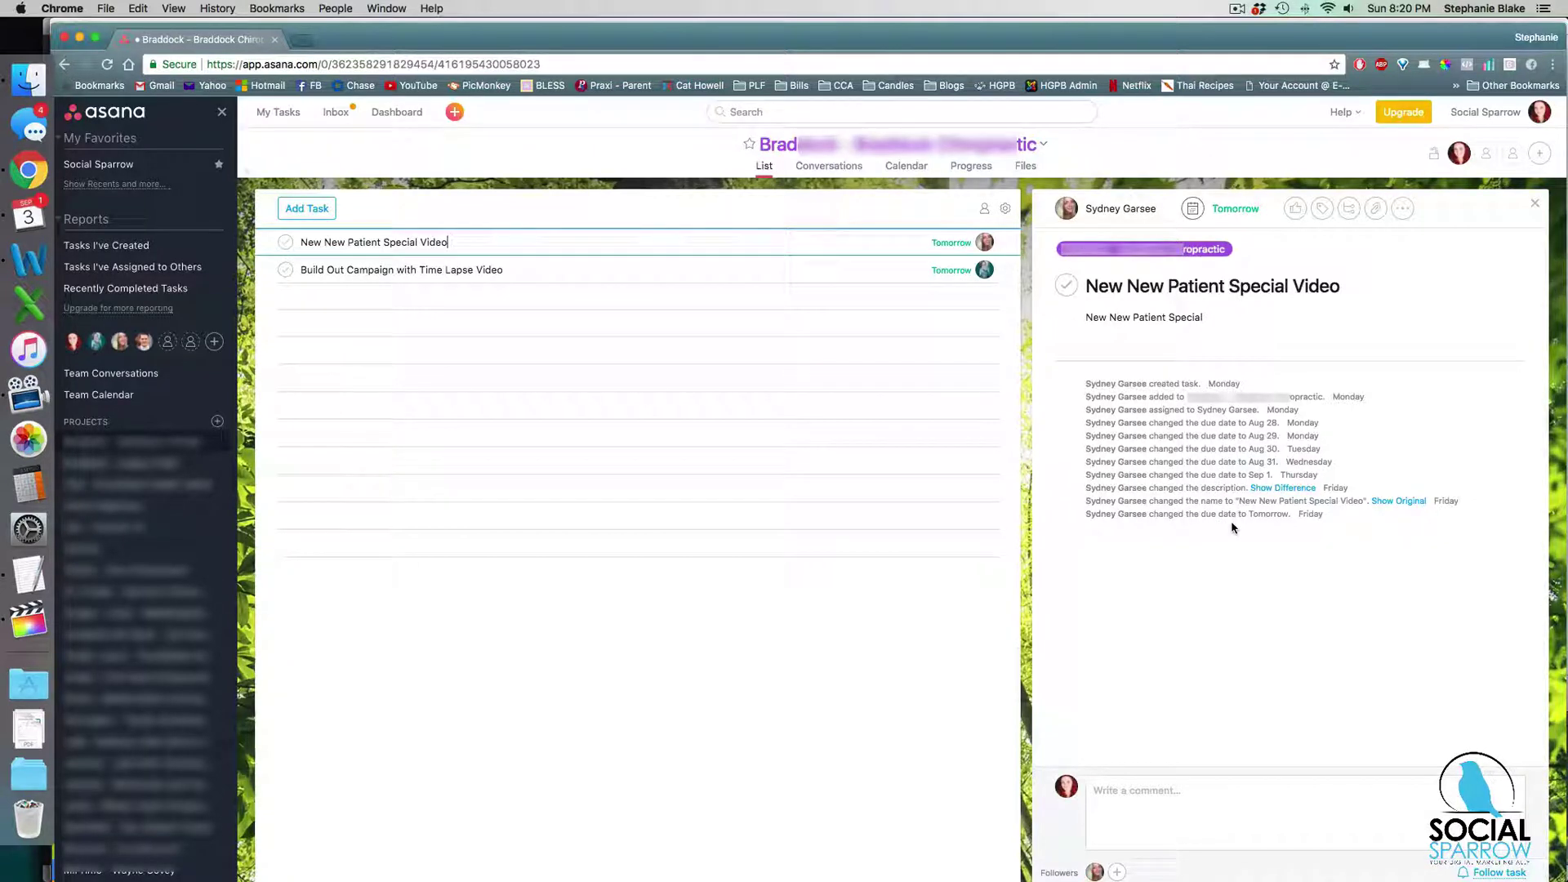
Show the Build Out Campaign with Time Lapse Video task's details and comments.
click(508, 270)
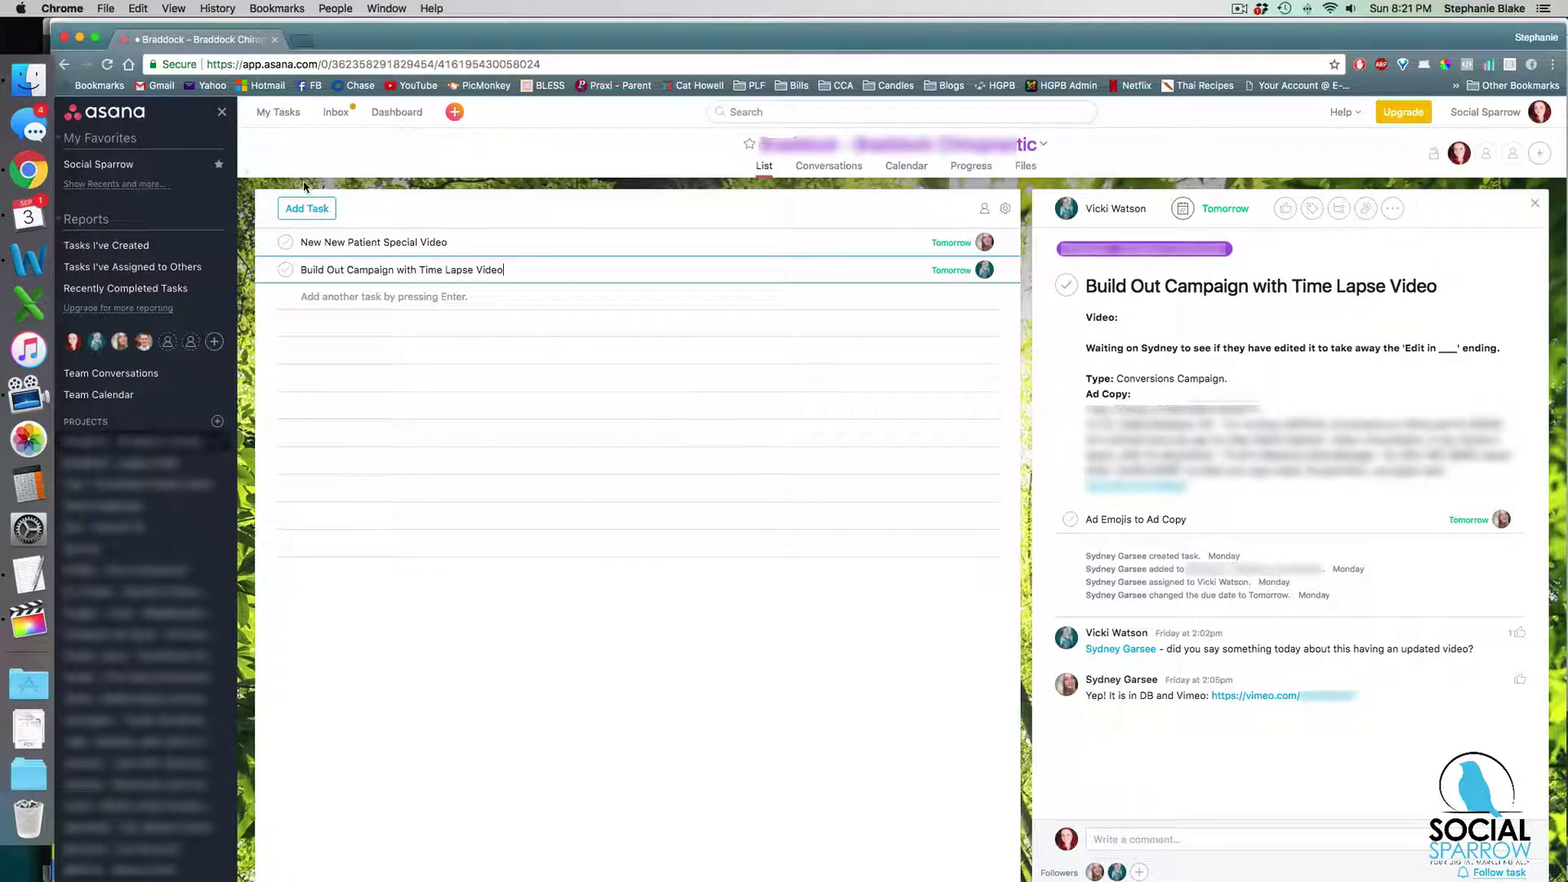
Switch to My Tasks and open the Sept Event lead form registration task.
click(270, 113)
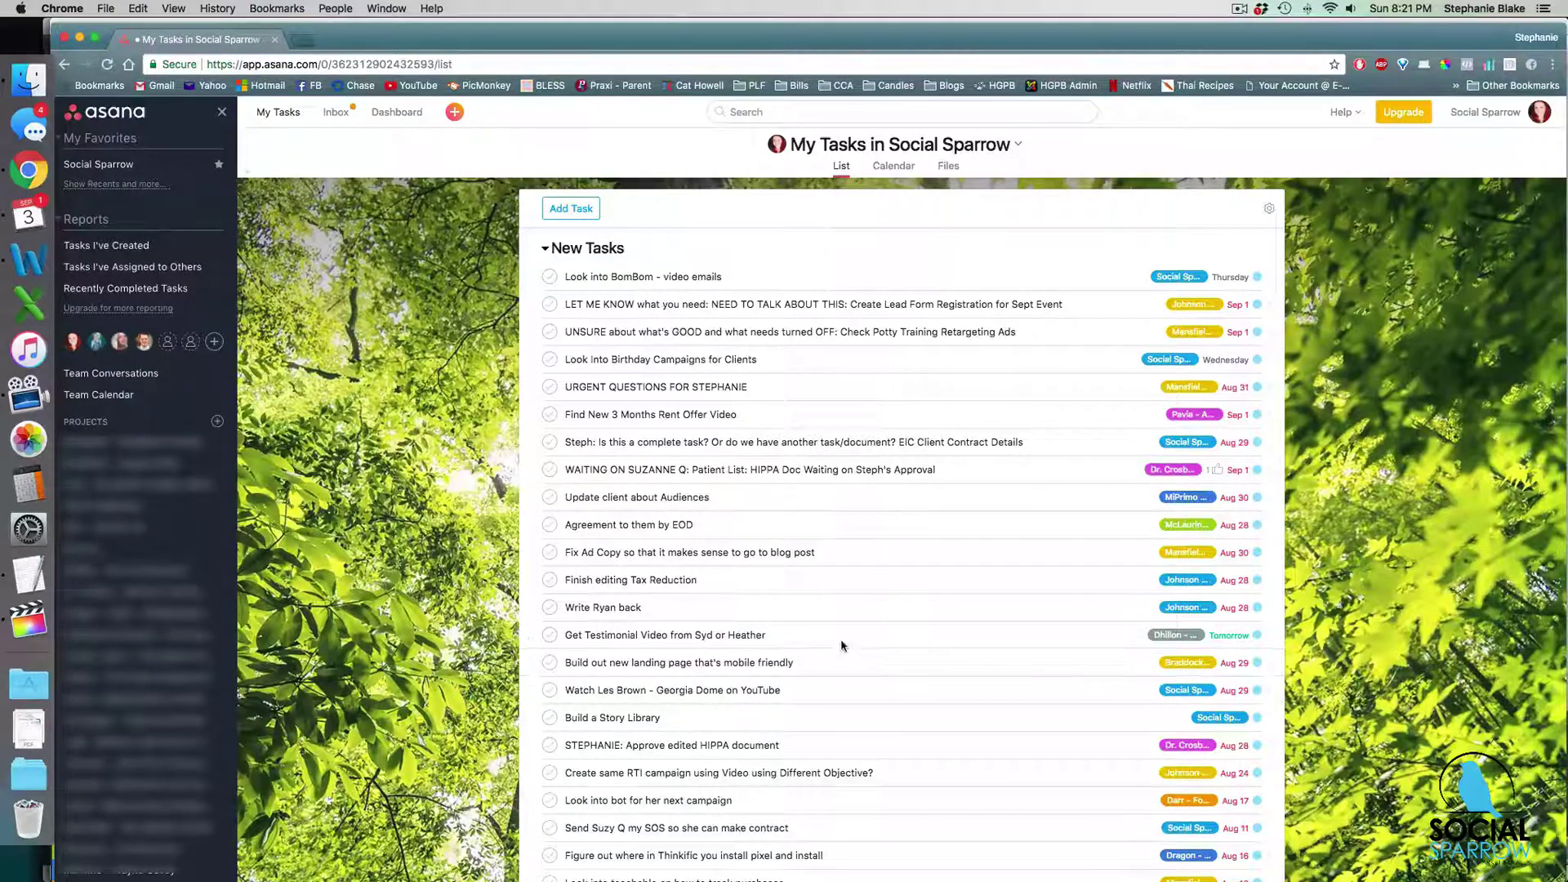
click(761, 302)
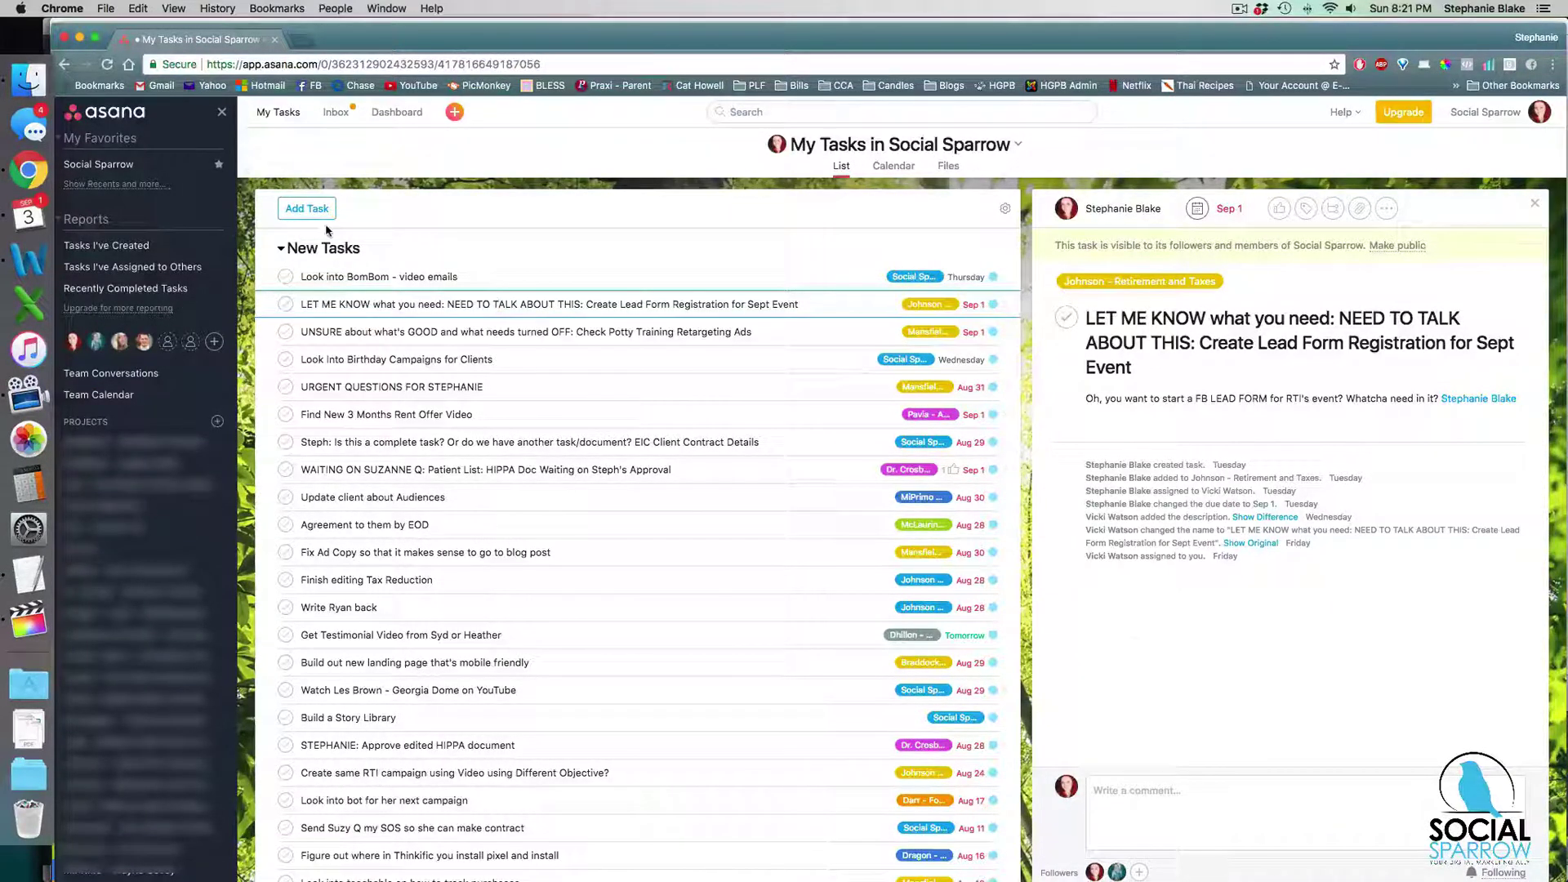
Open the Inbox to see notifications on followed tasks.
click(335, 114)
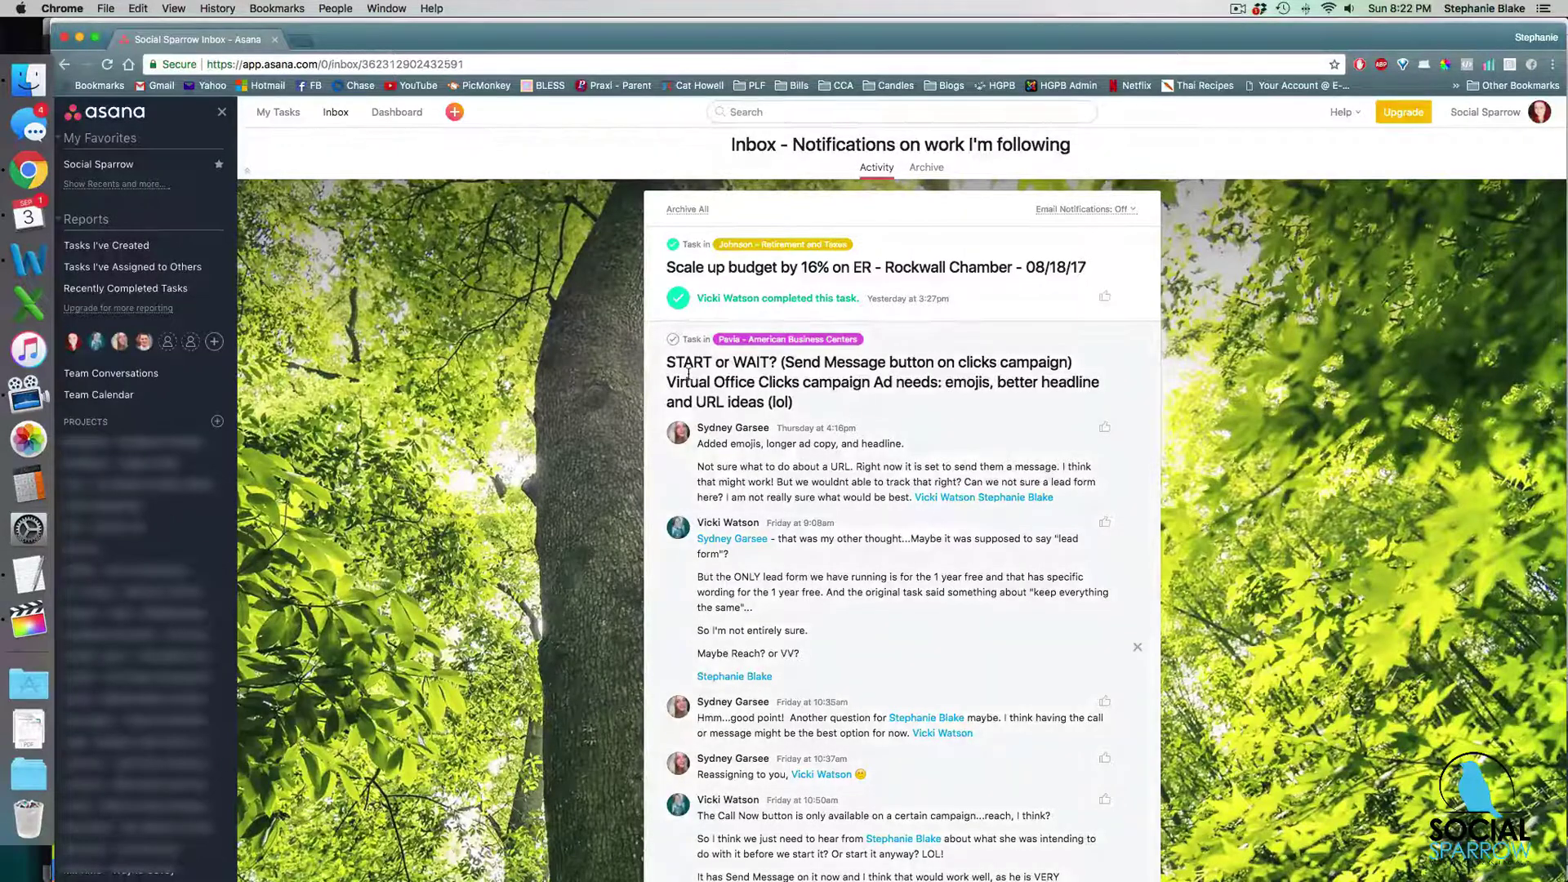
mouse_move(901, 272)
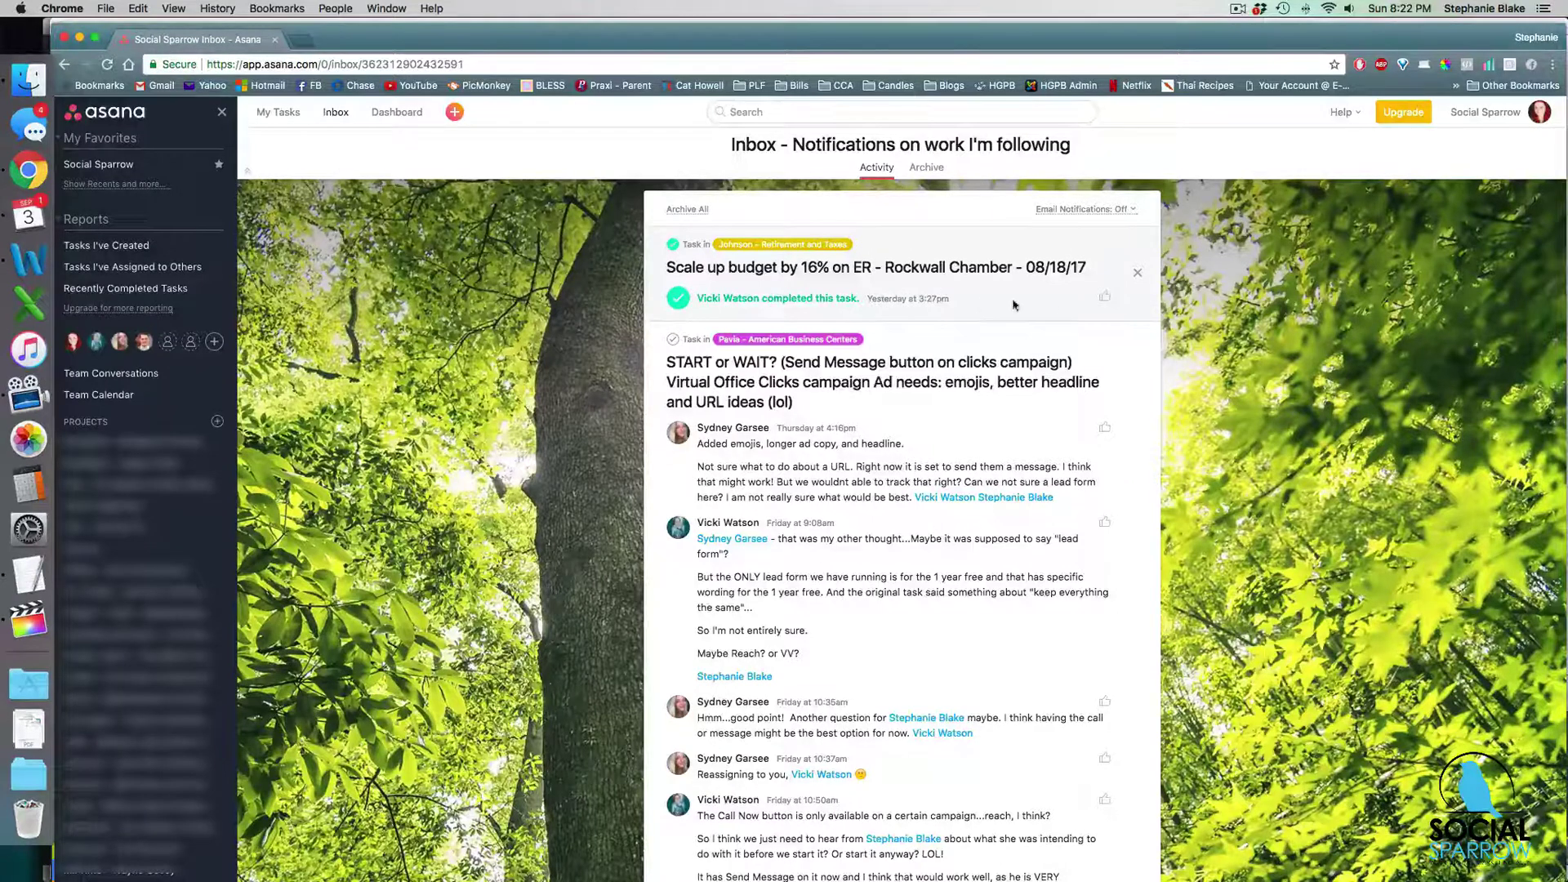
Archive the completed 'Scale up budget by 16%' notification using its X button.
click(1137, 274)
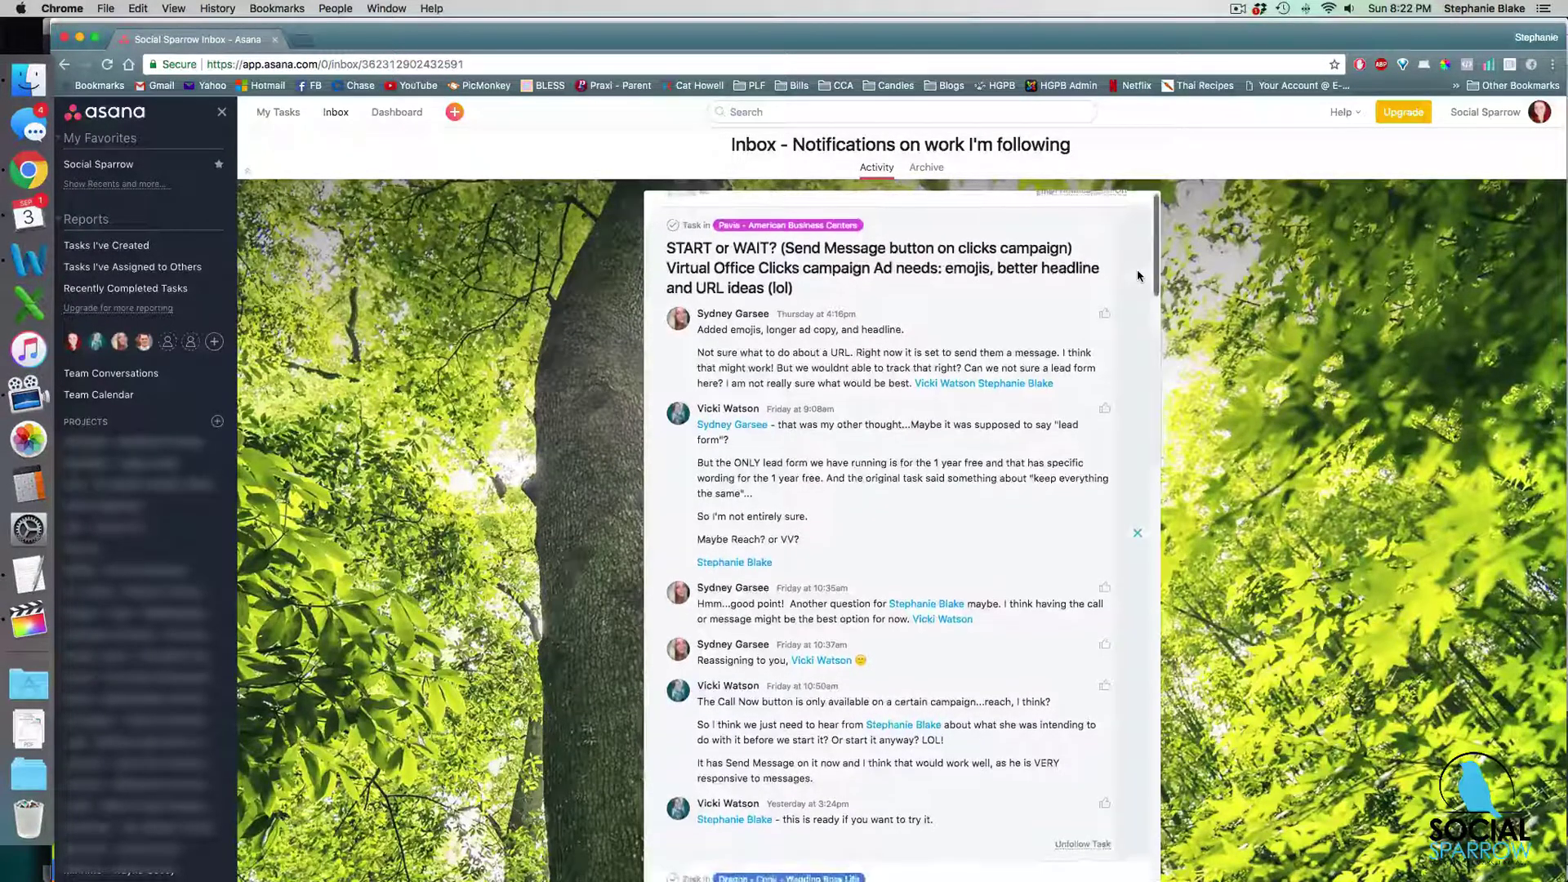
scroll(1137, 275, down, 3)
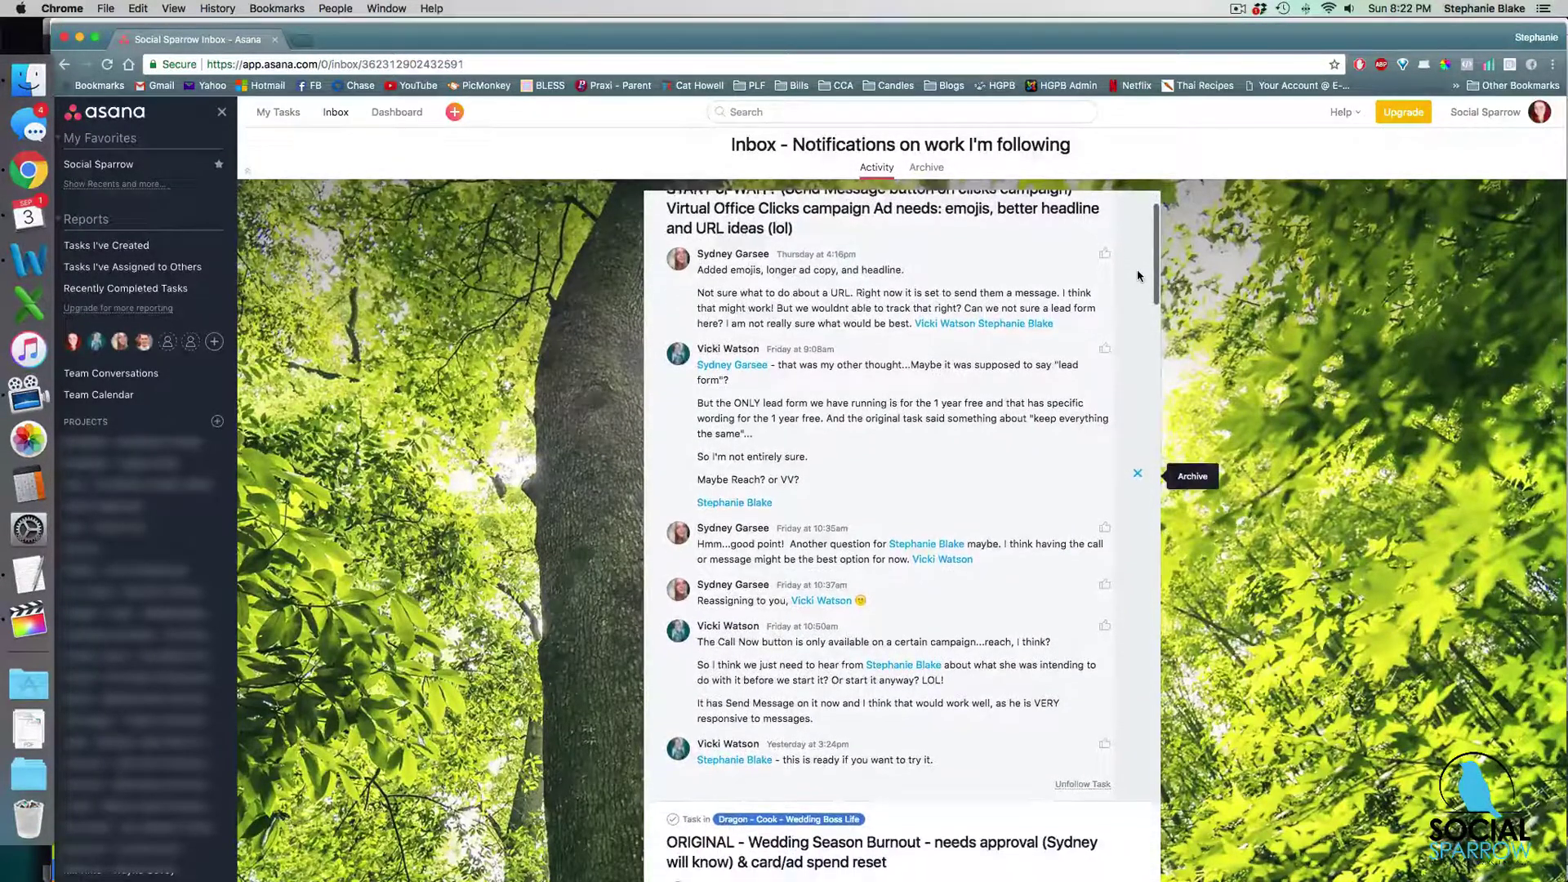
scroll(1137, 275, up, 1)
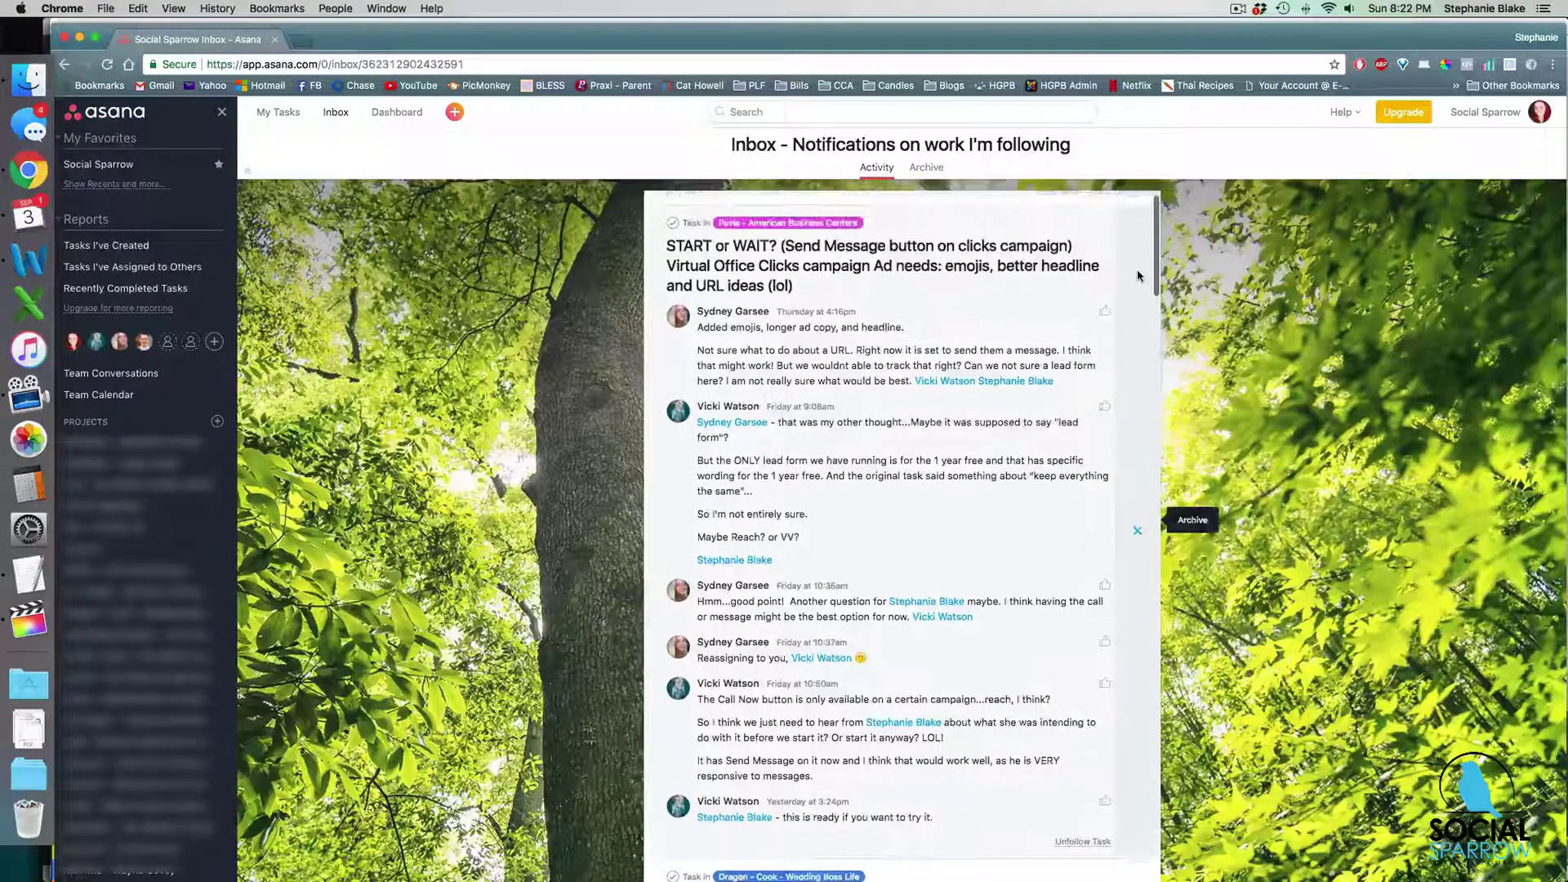
scroll(1137, 275, up, 1)
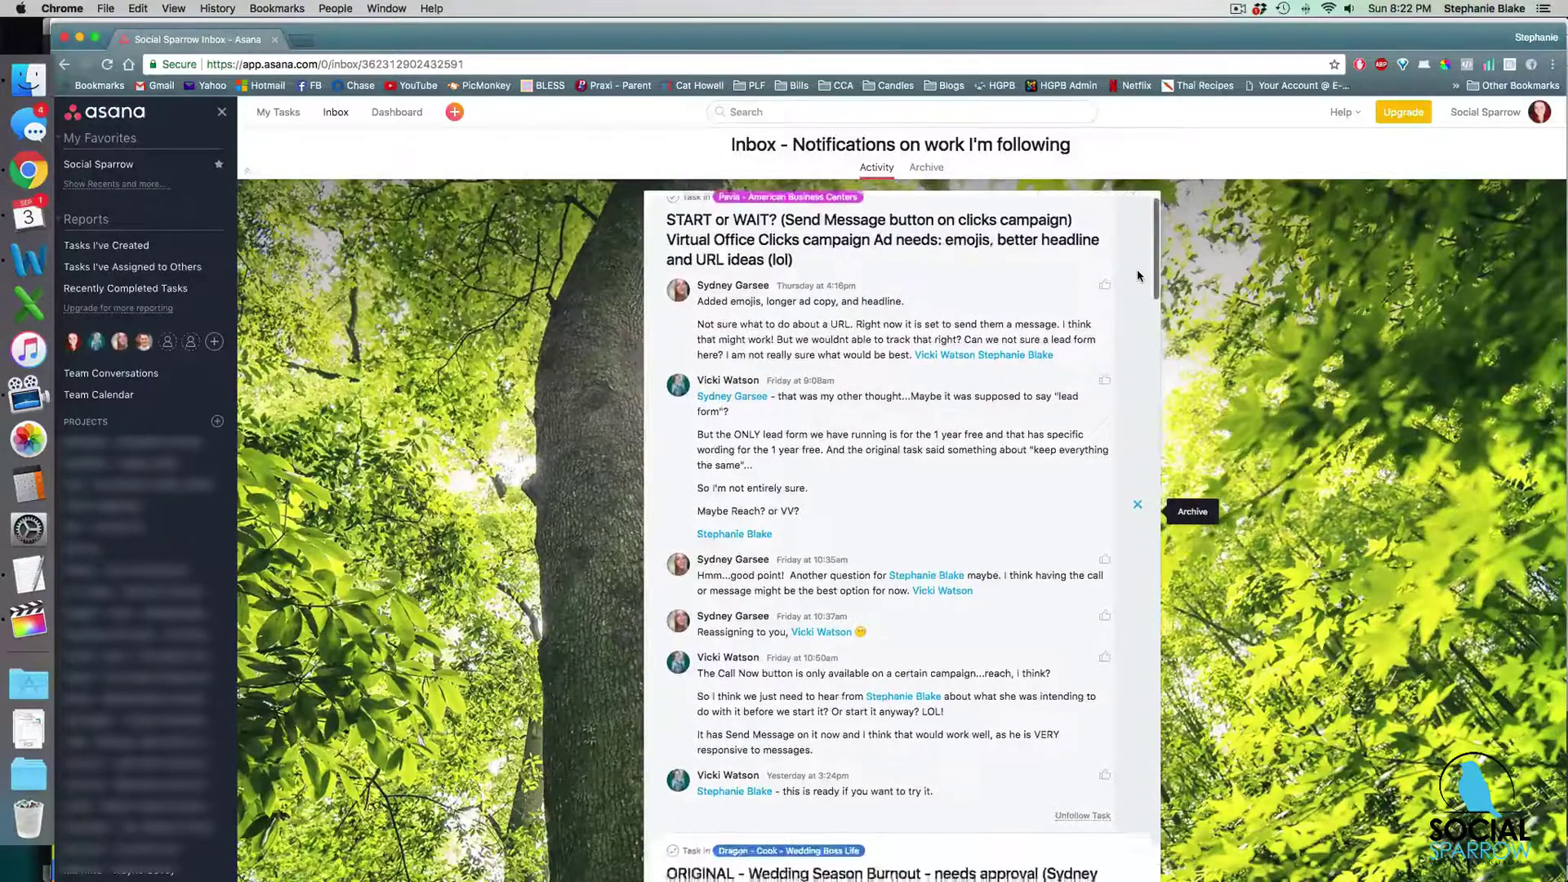
scroll(1137, 274, down, 2)
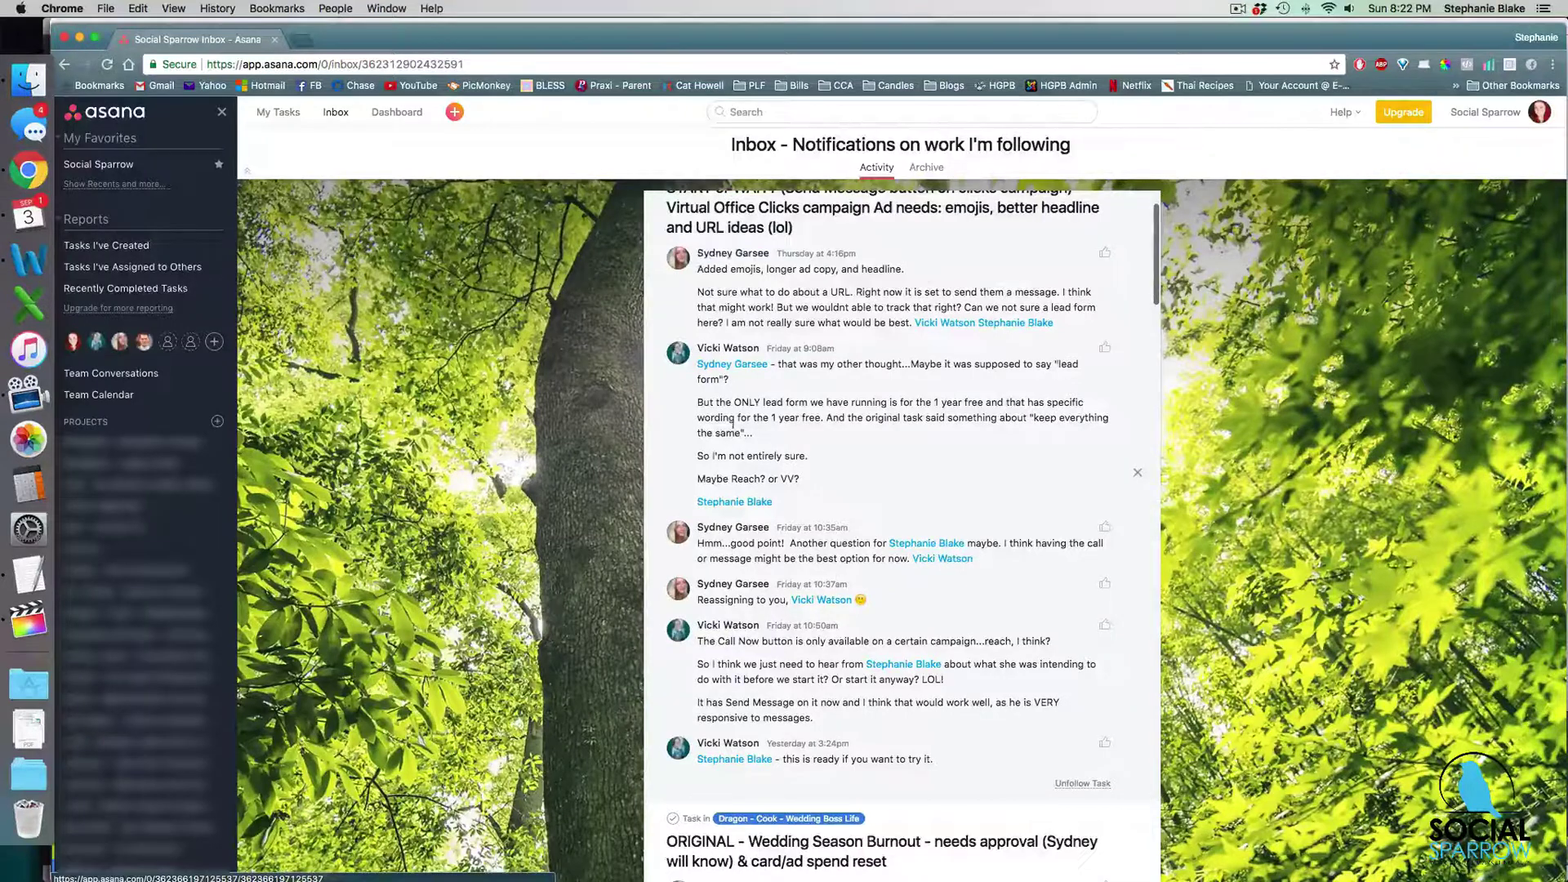